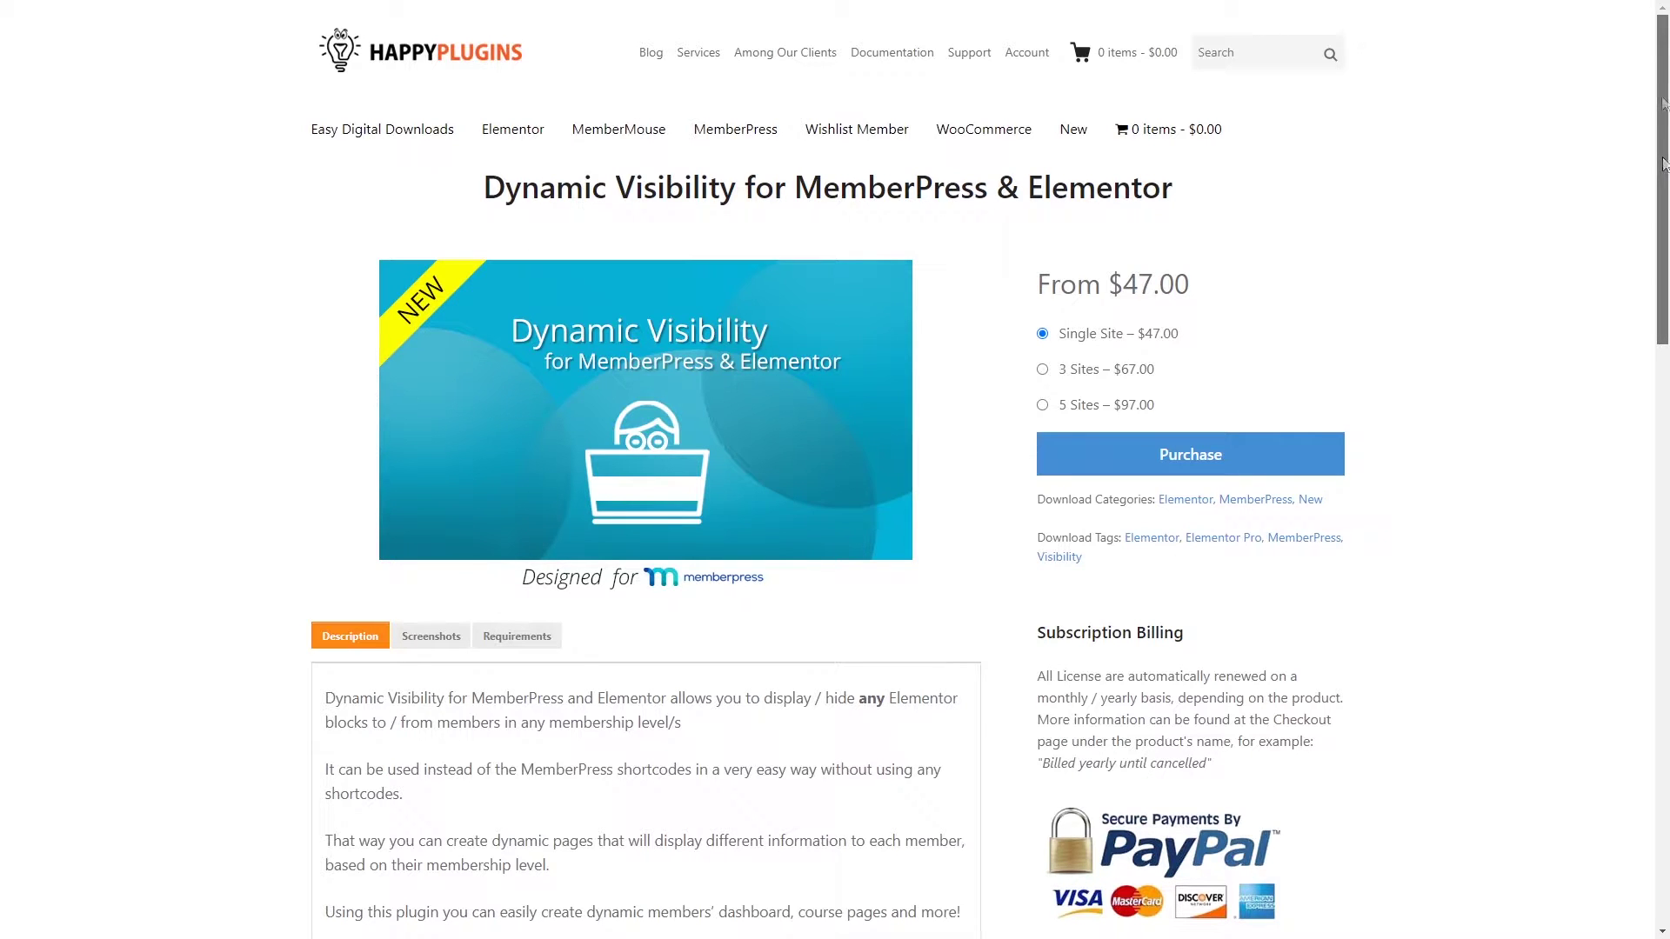
- Scroll through the Dynamic Visibility for MemberPress & Elementor product page on HappyPlugins
drag(1662, 102, 1651, 248)
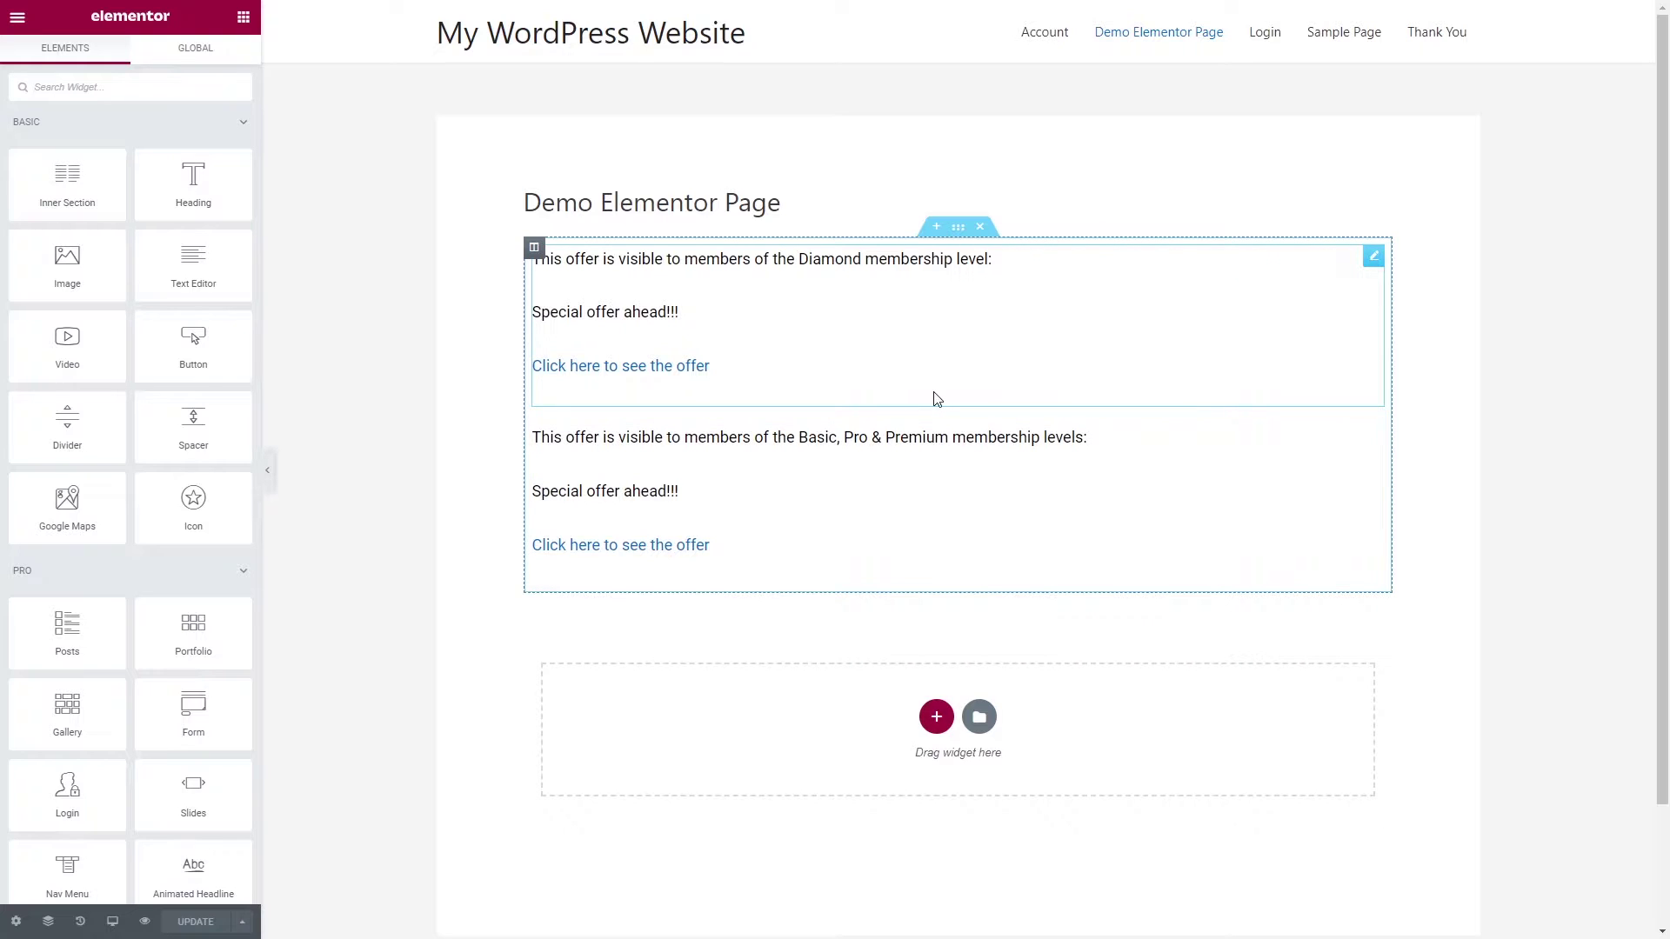
- Enable Levels Conditions on the Diamond offer block, show it for Diamond Membership, and update
click(876, 349)
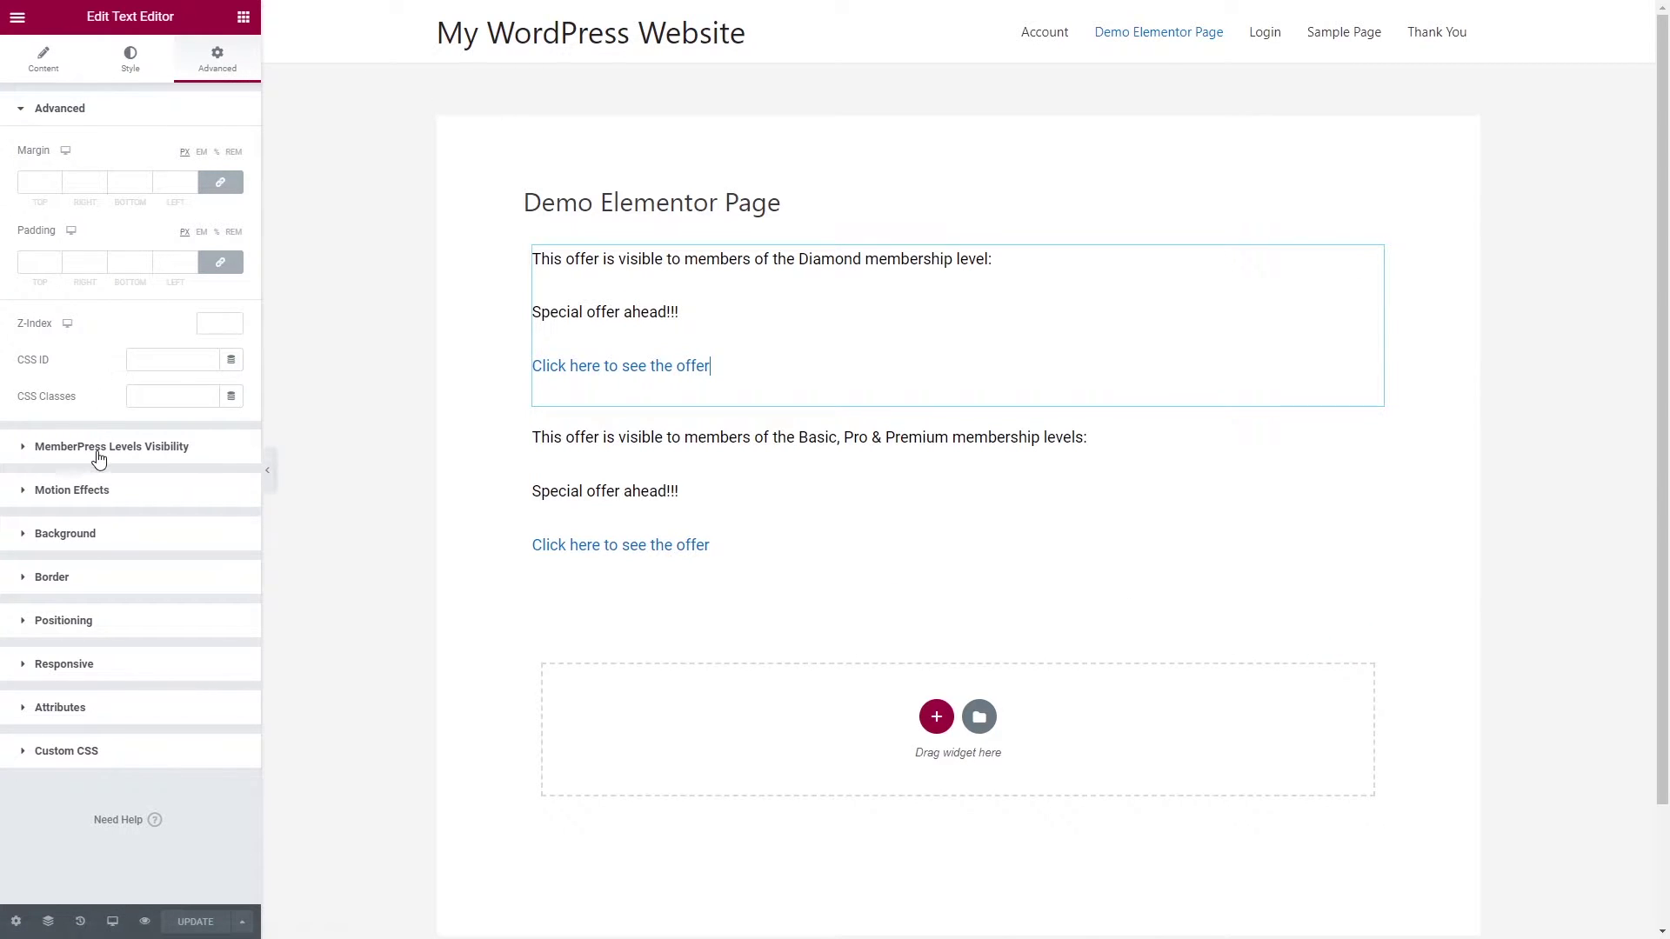
click(151, 449)
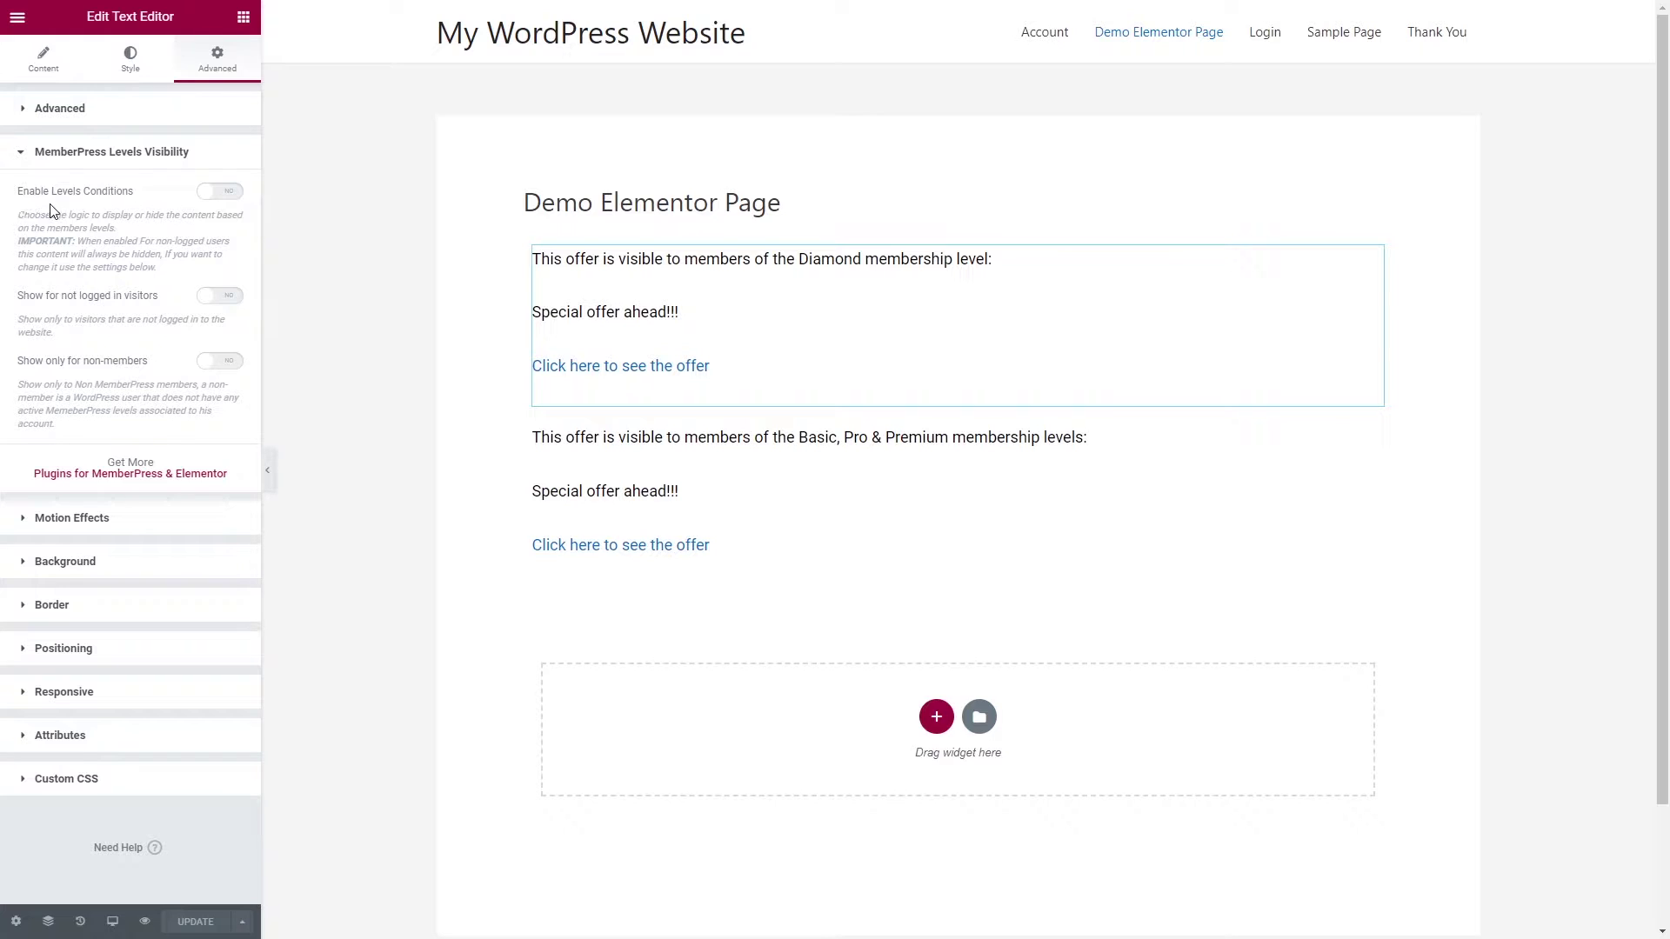
click(219, 195)
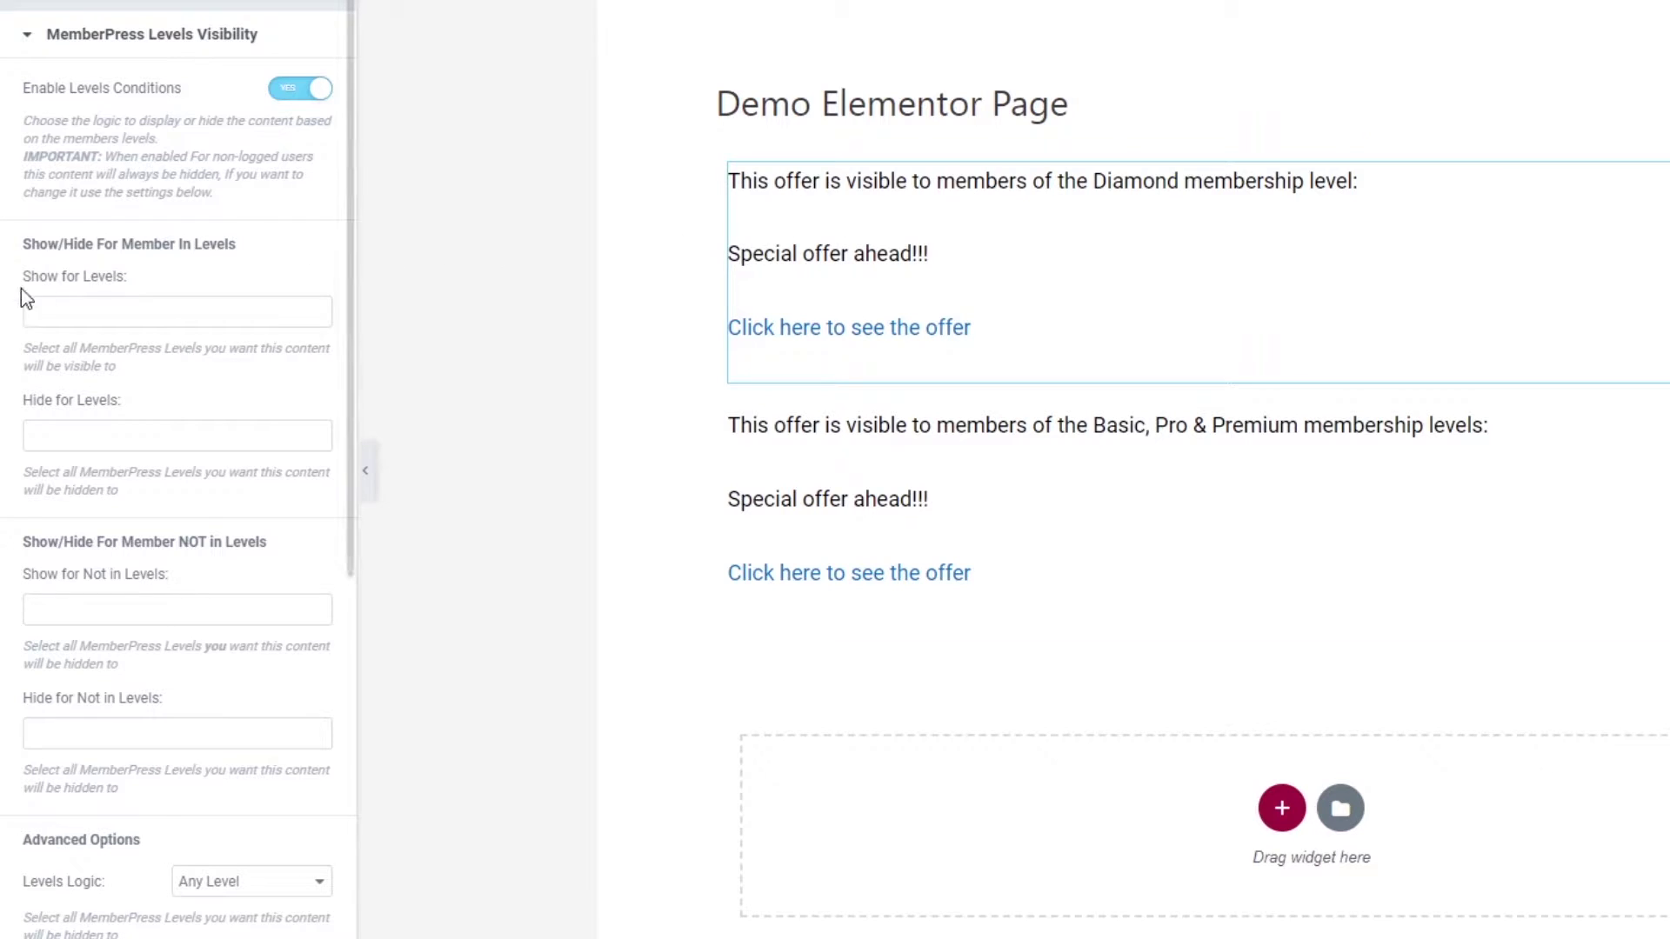
click(102, 313)
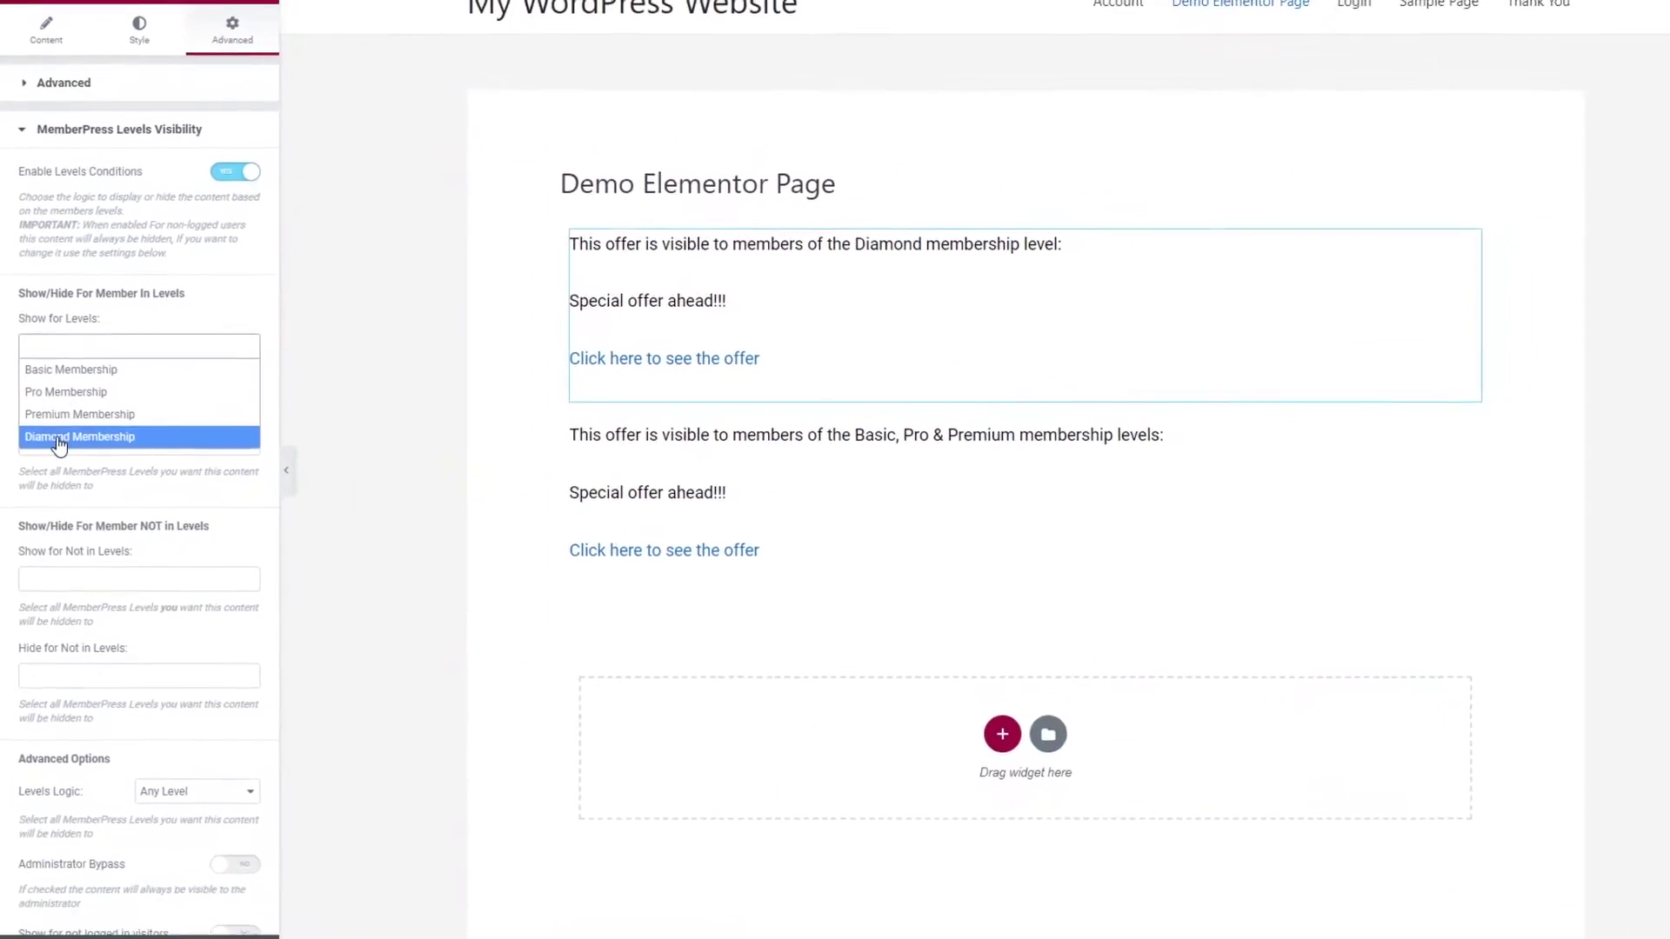
click(60, 439)
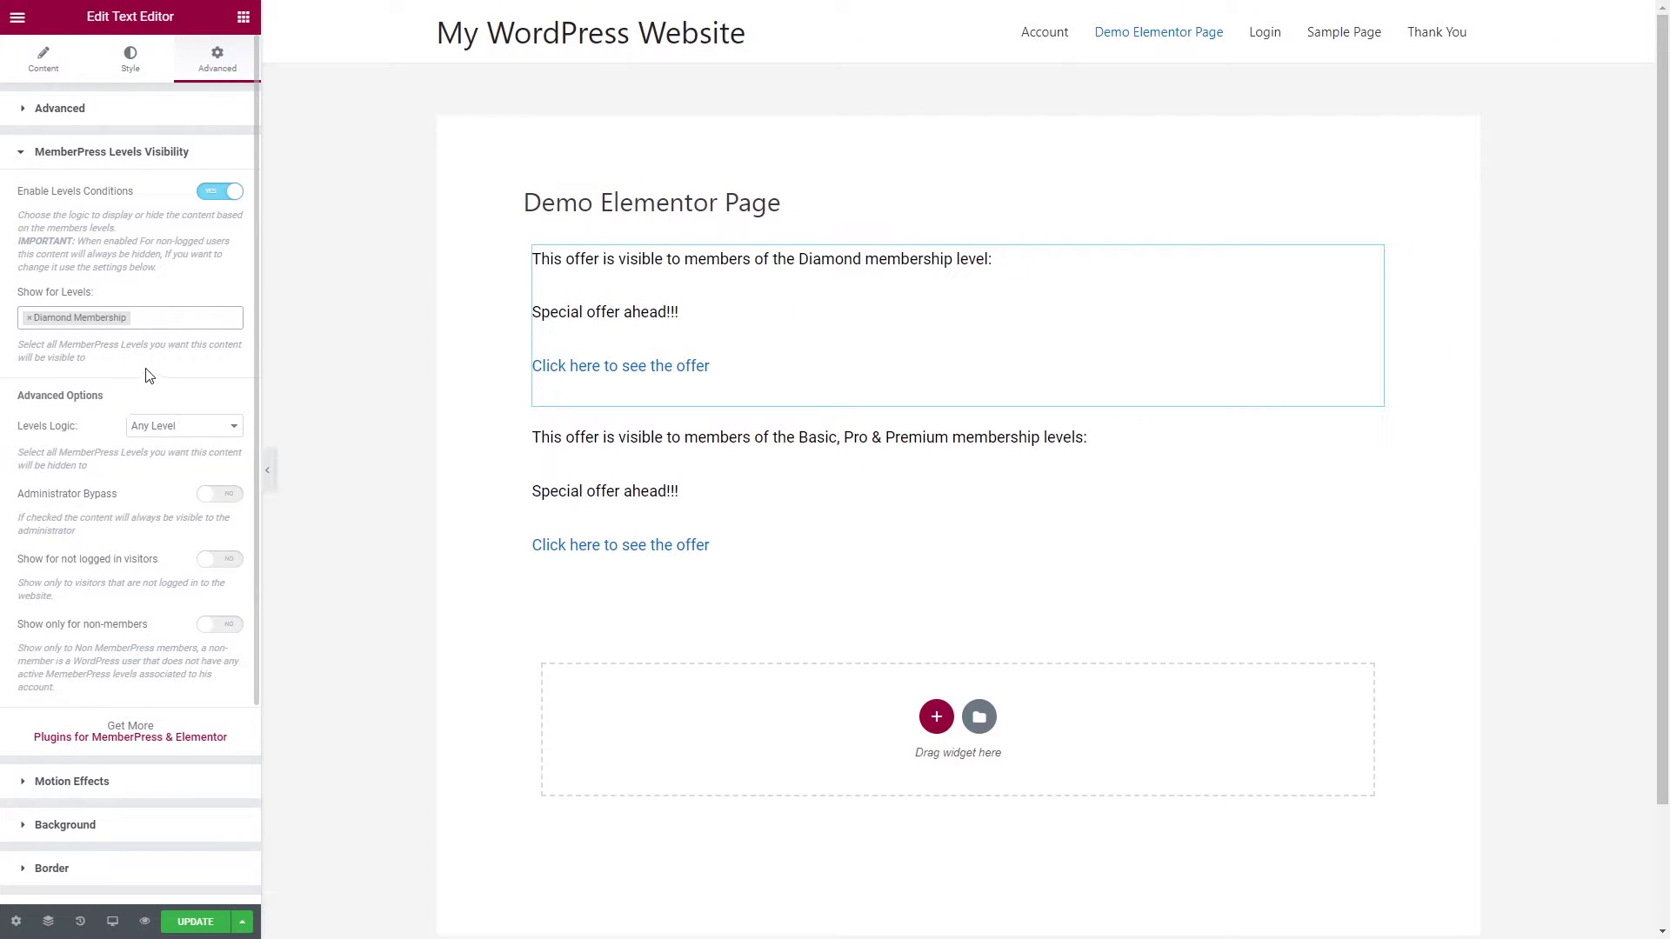
click(207, 922)
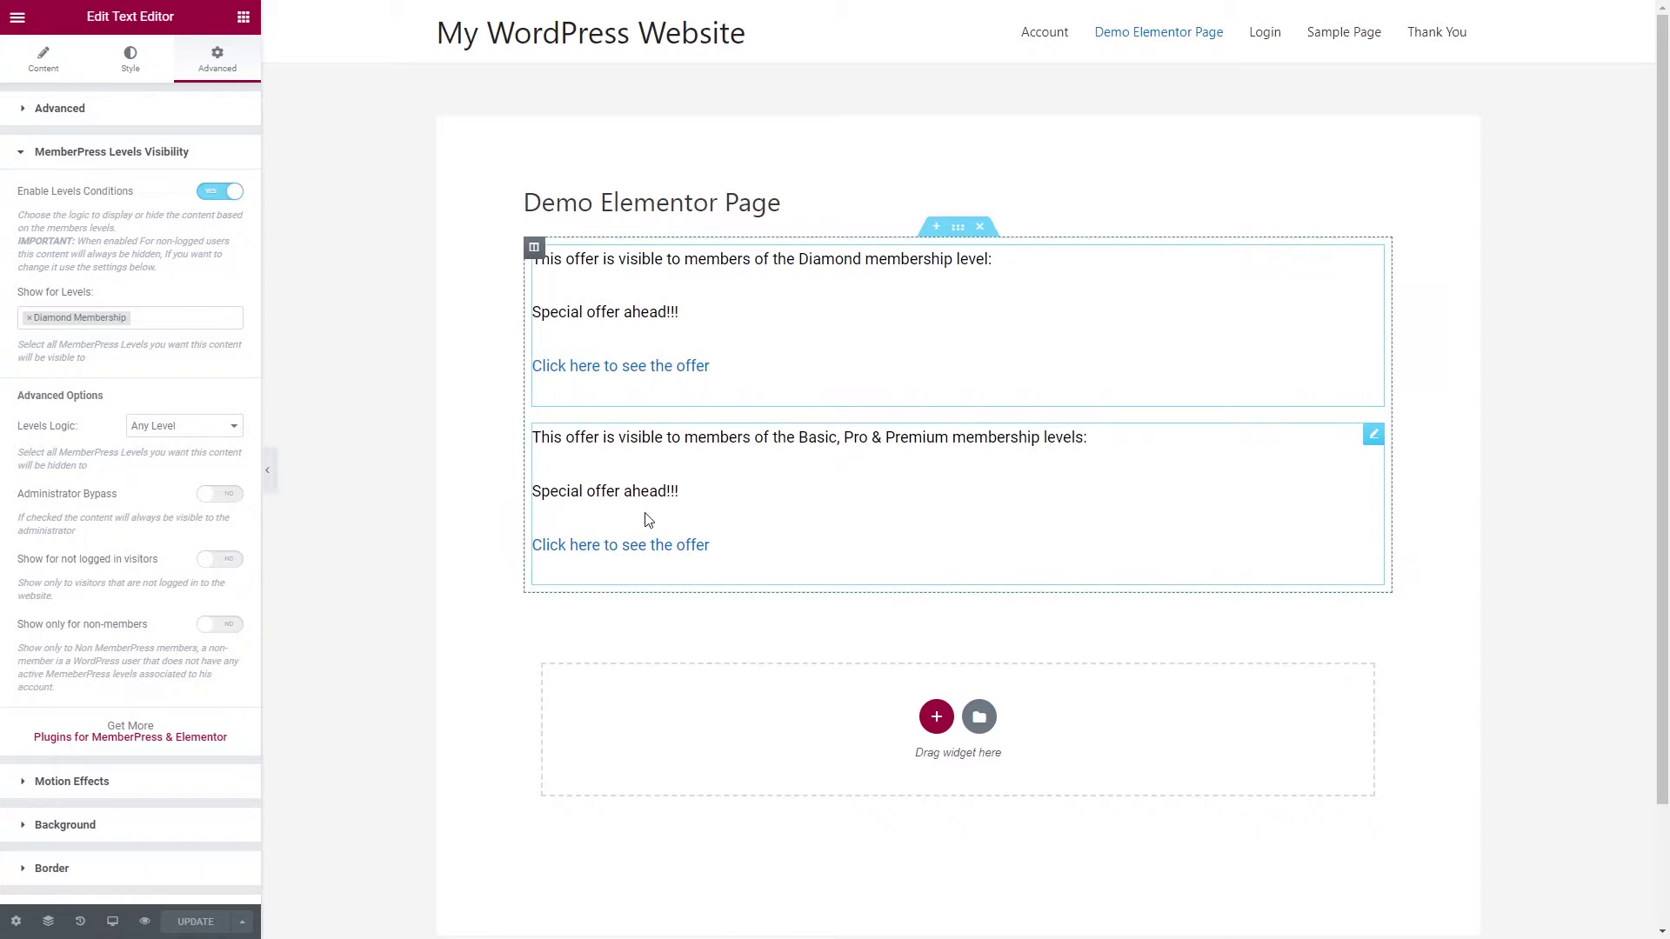
- Enable Levels Conditions on the second offer block and show it for Basic, Pro and Premium Membership
click(713, 490)
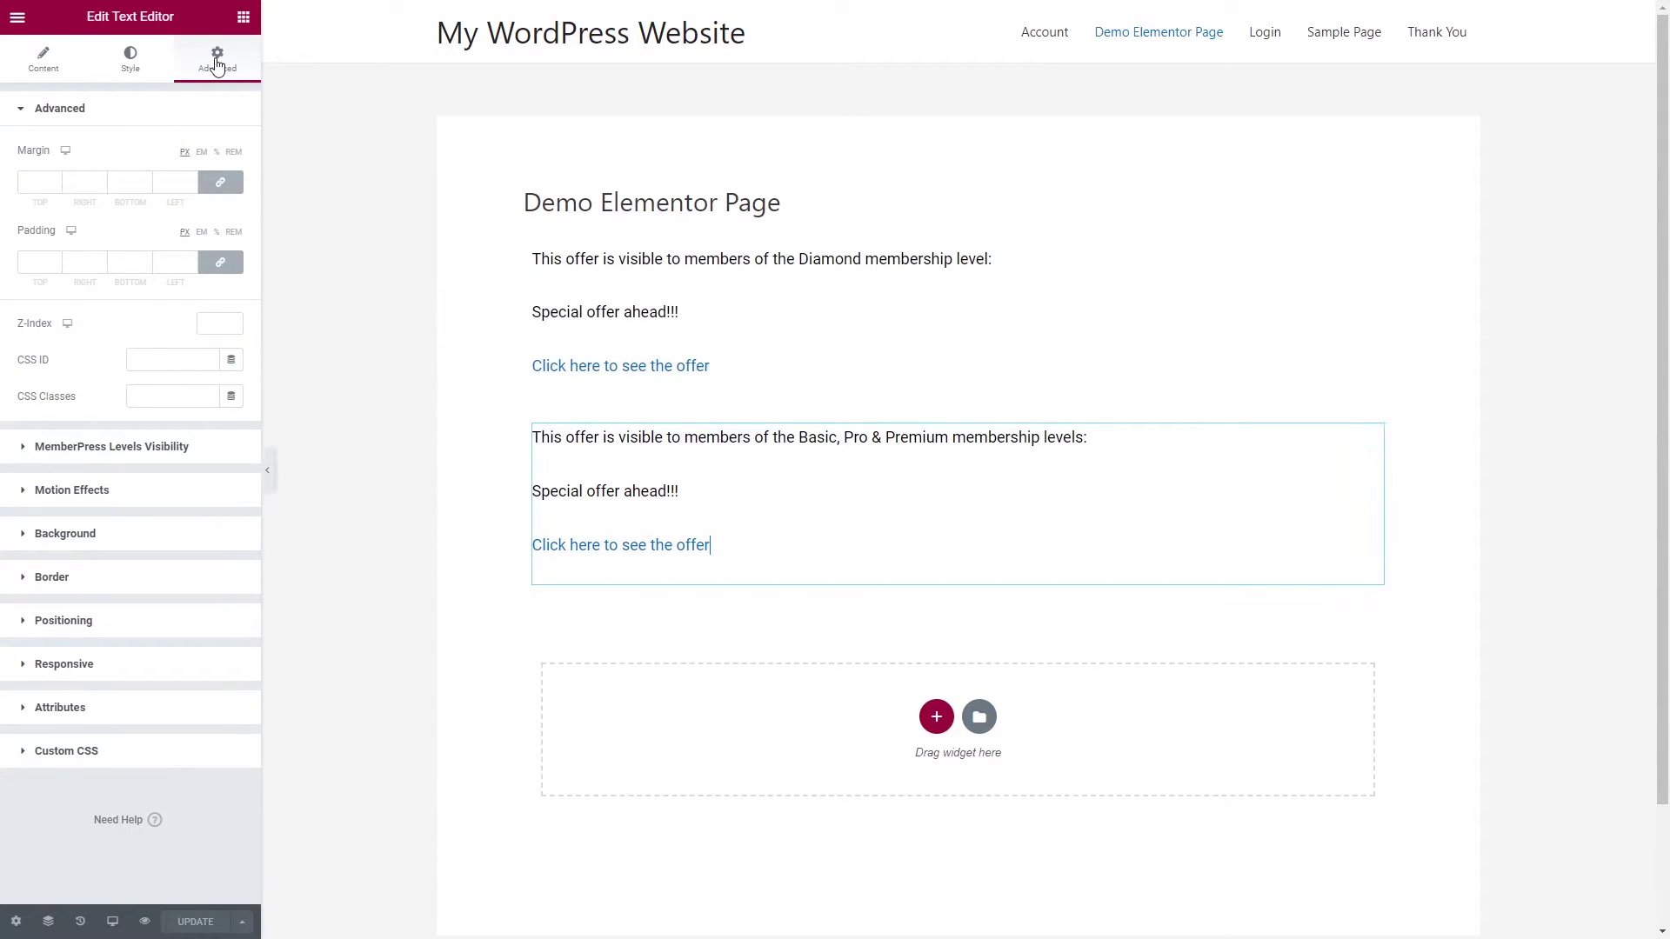
click(97, 448)
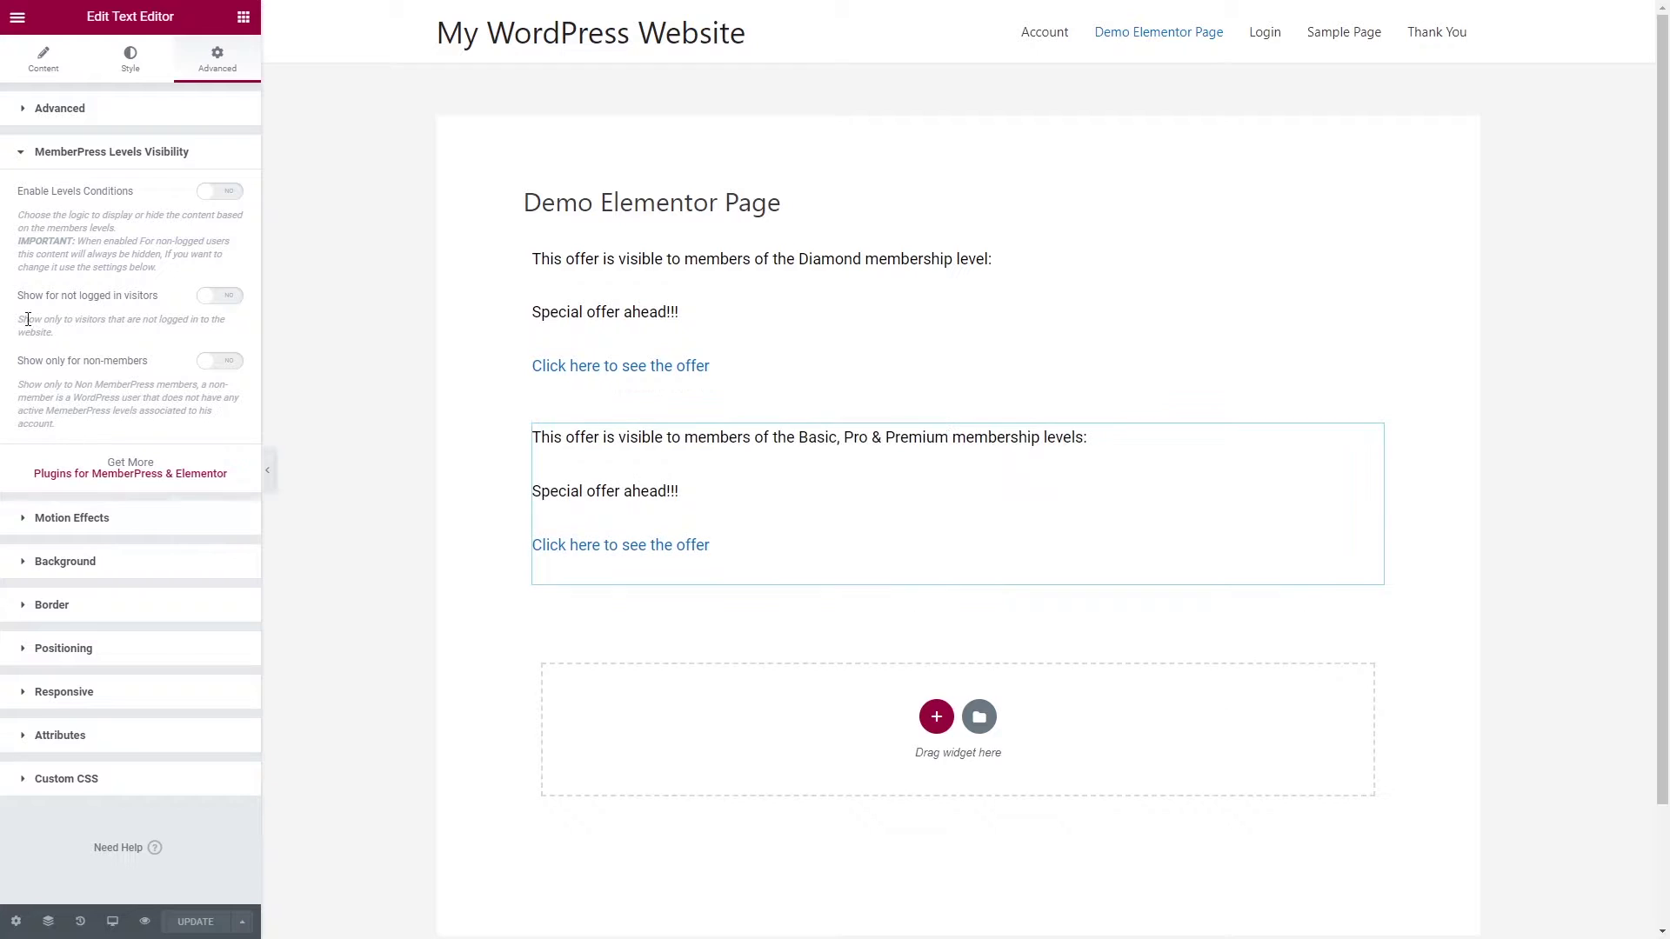
click(220, 192)
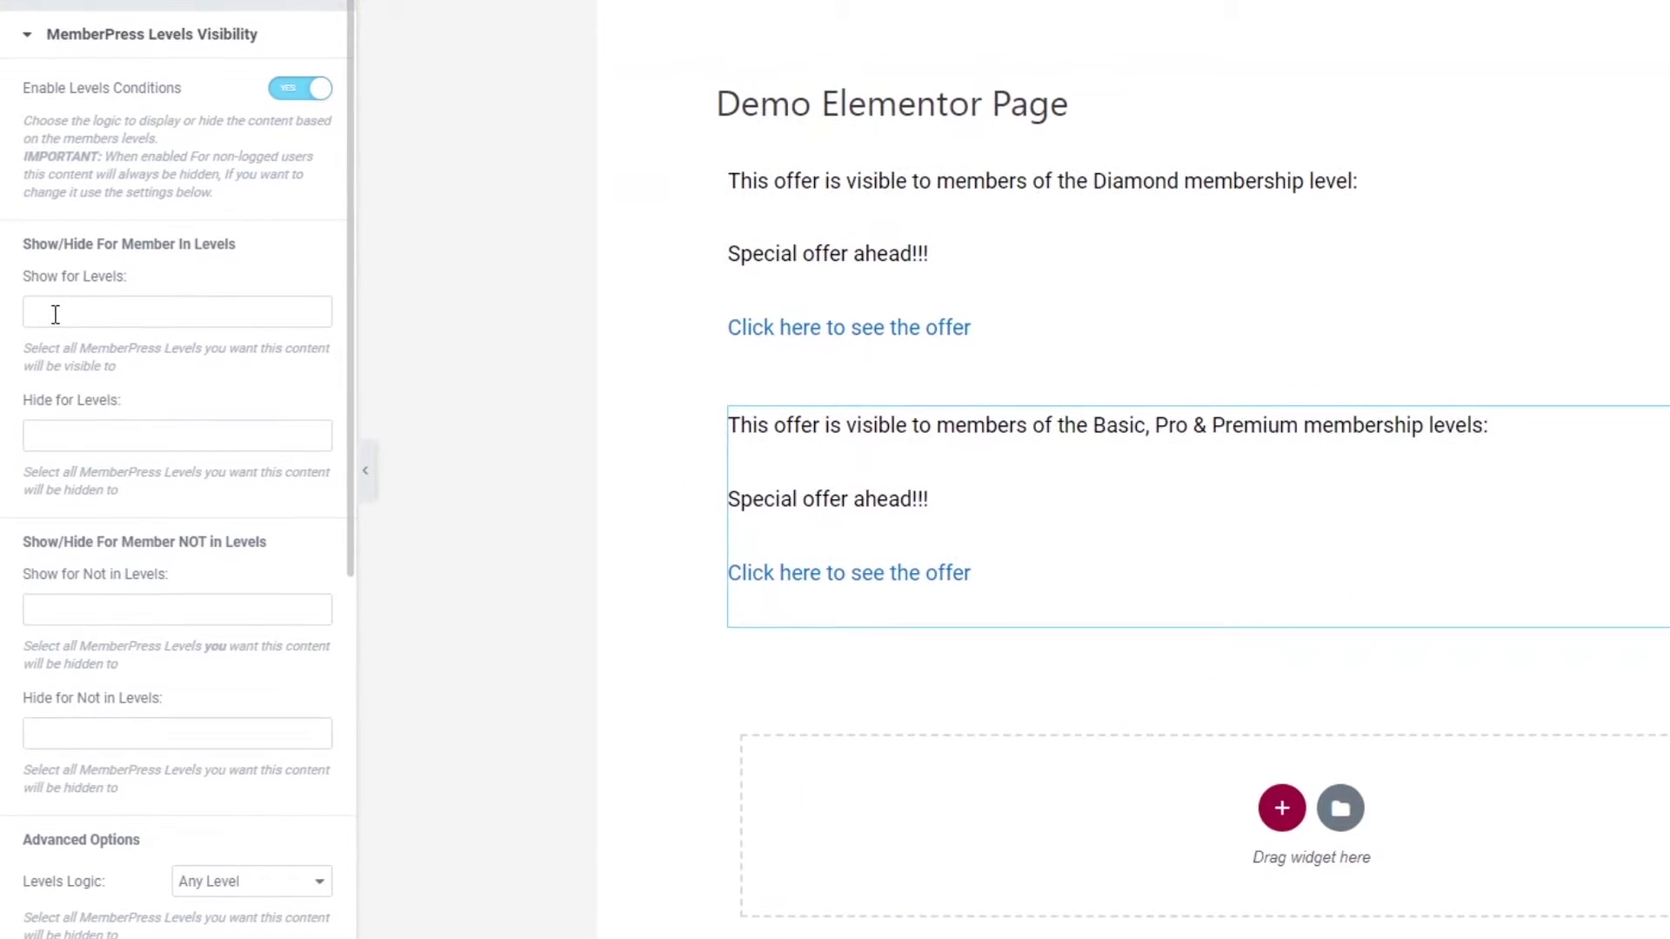
click(75, 310)
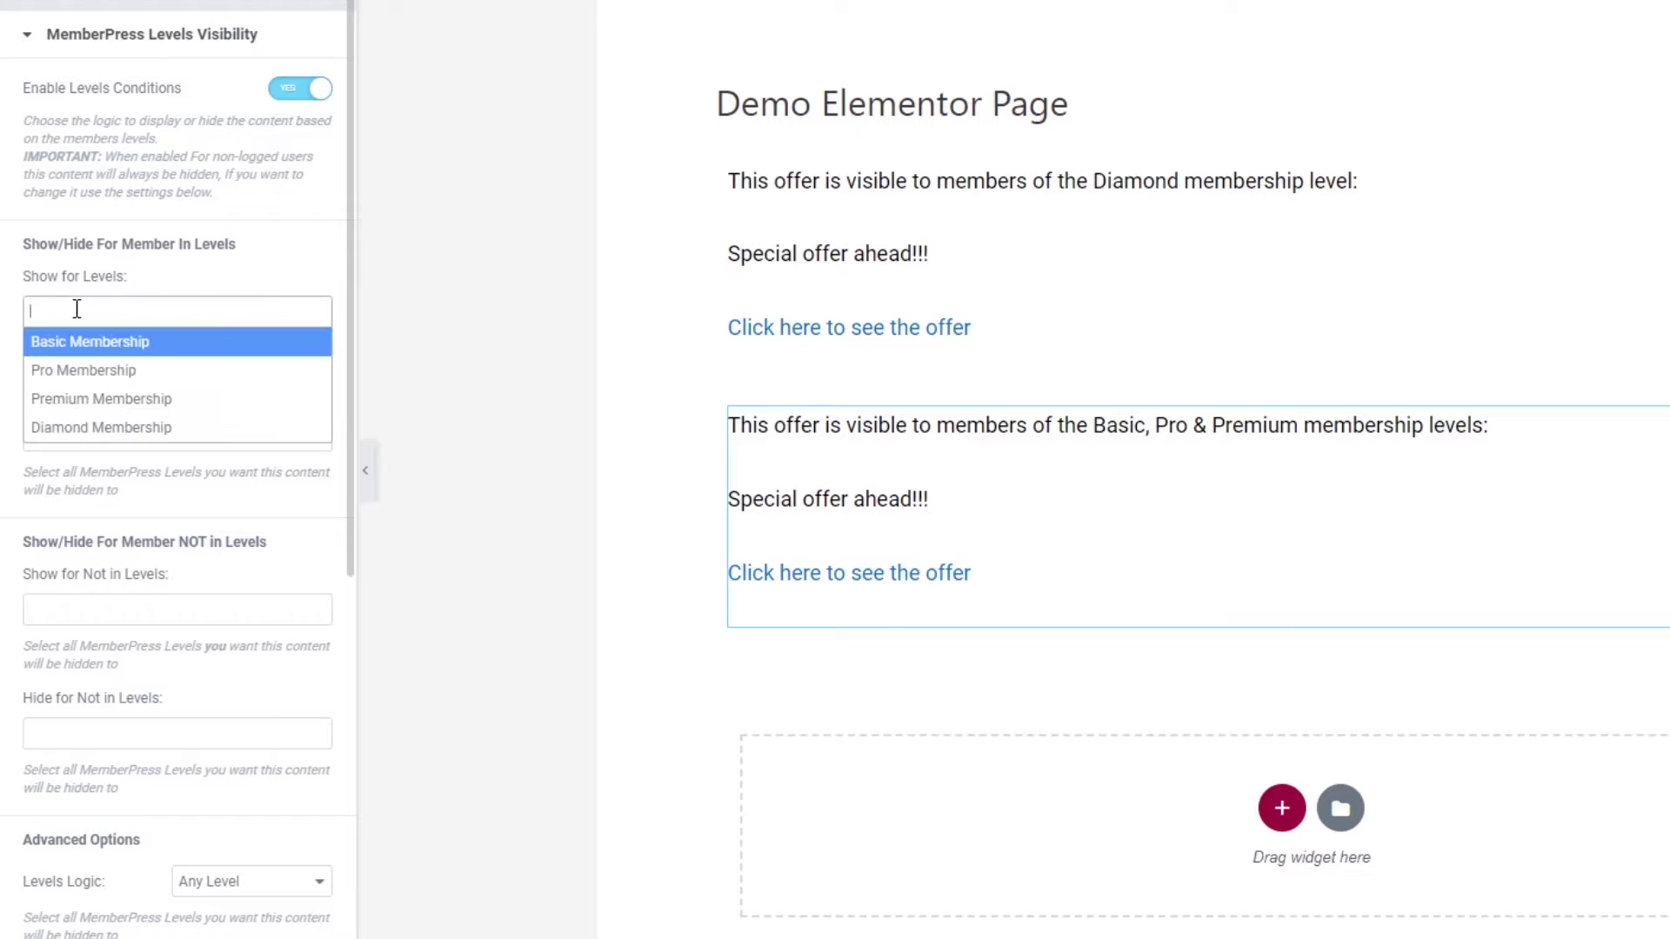
click(57, 348)
click(183, 265)
click(161, 331)
click(237, 268)
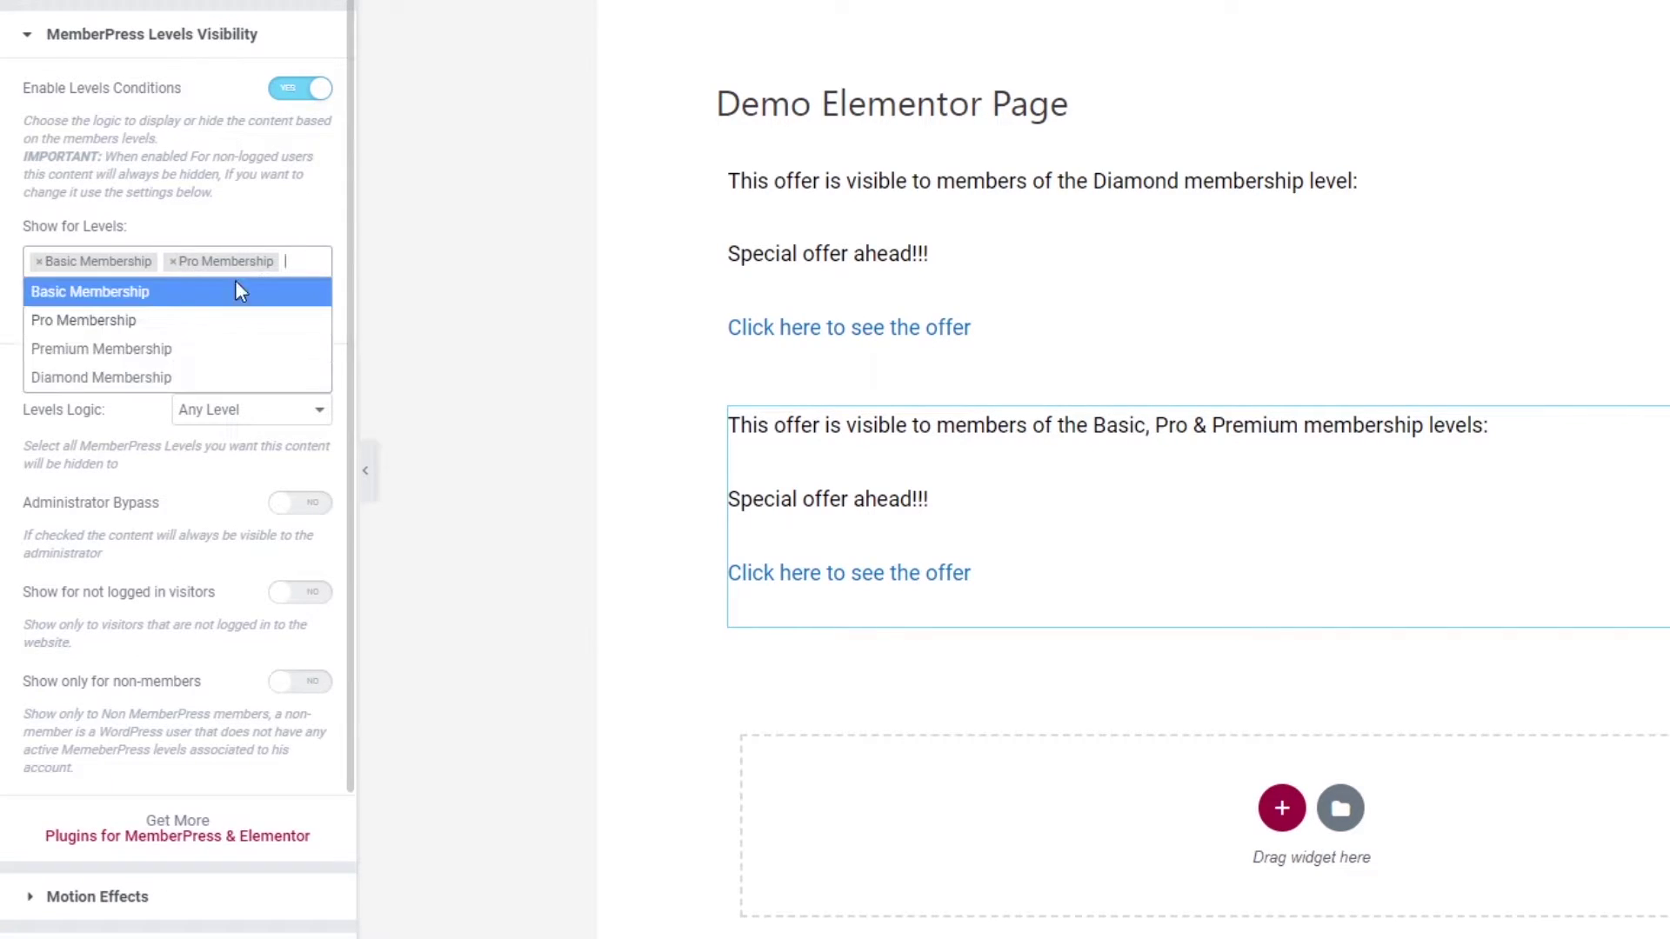
click(92, 352)
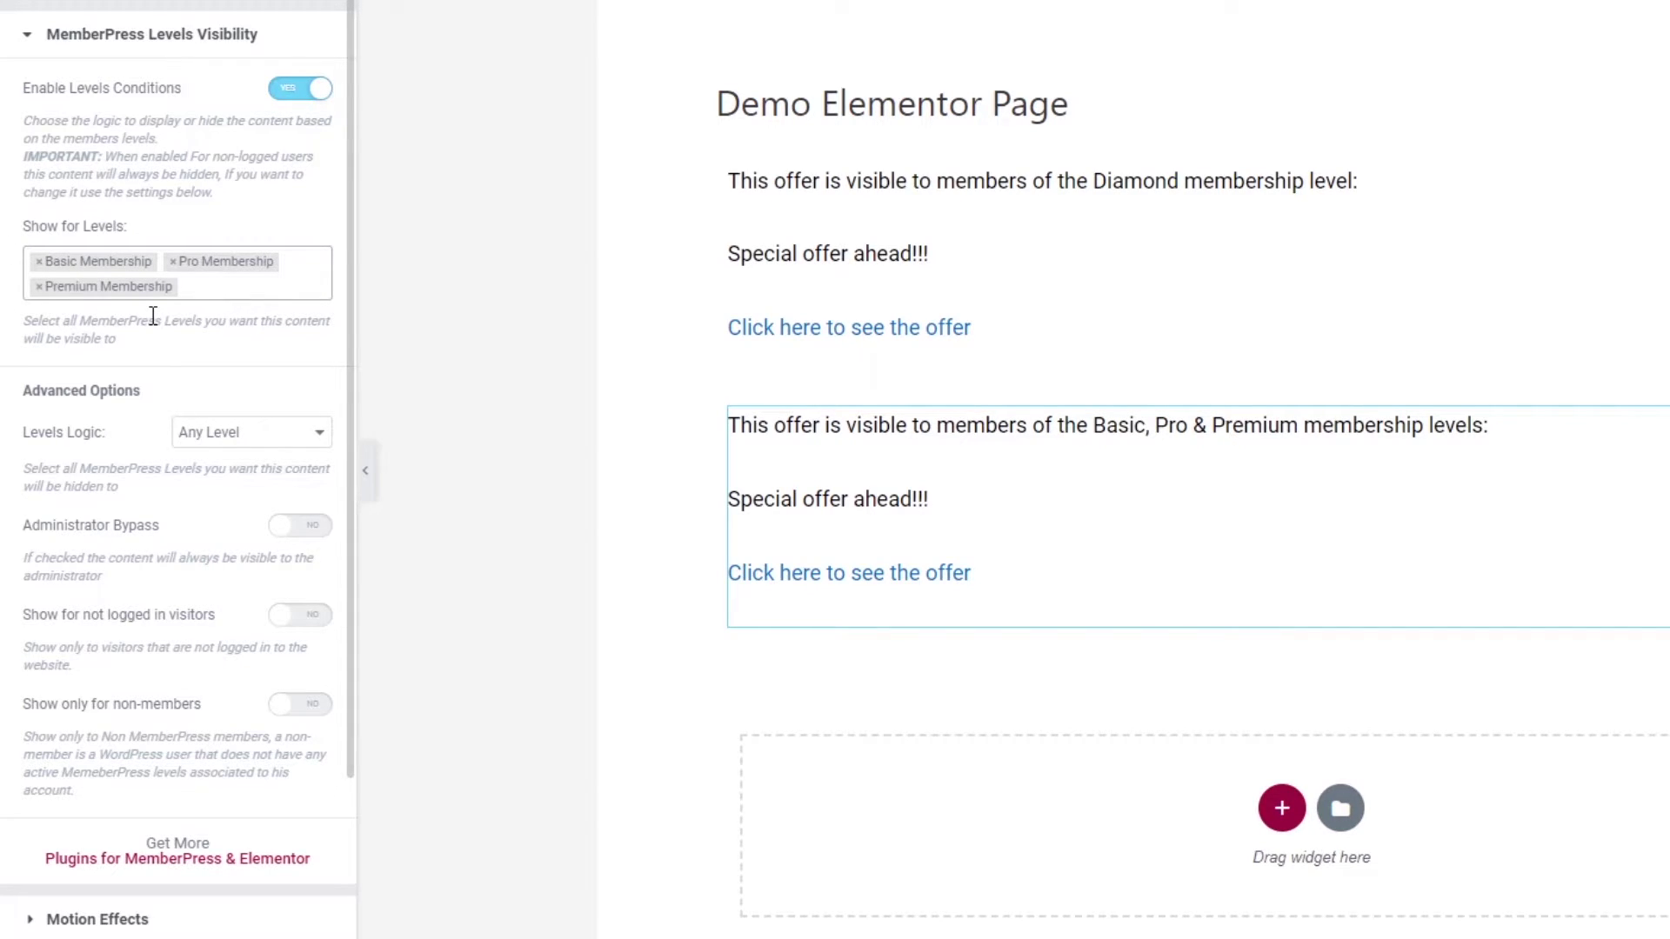
click(221, 292)
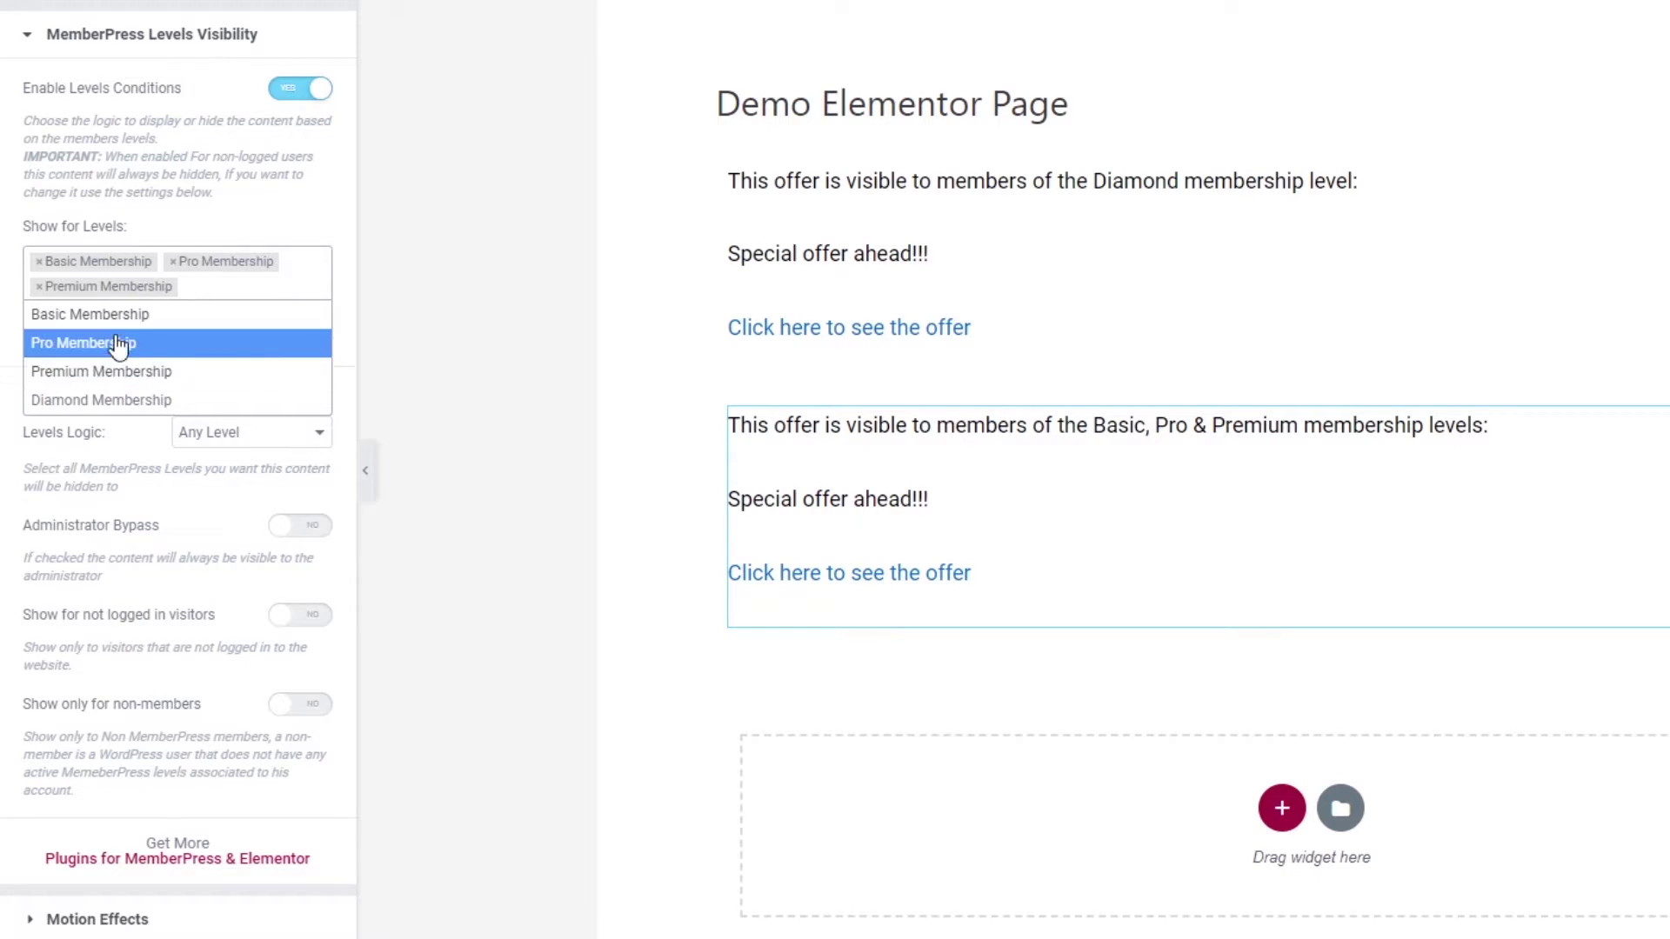
- Clear Basic, Pro and Premium from Show for Levels; set Show for Not in Levels to Diamond Membership
click(193, 286)
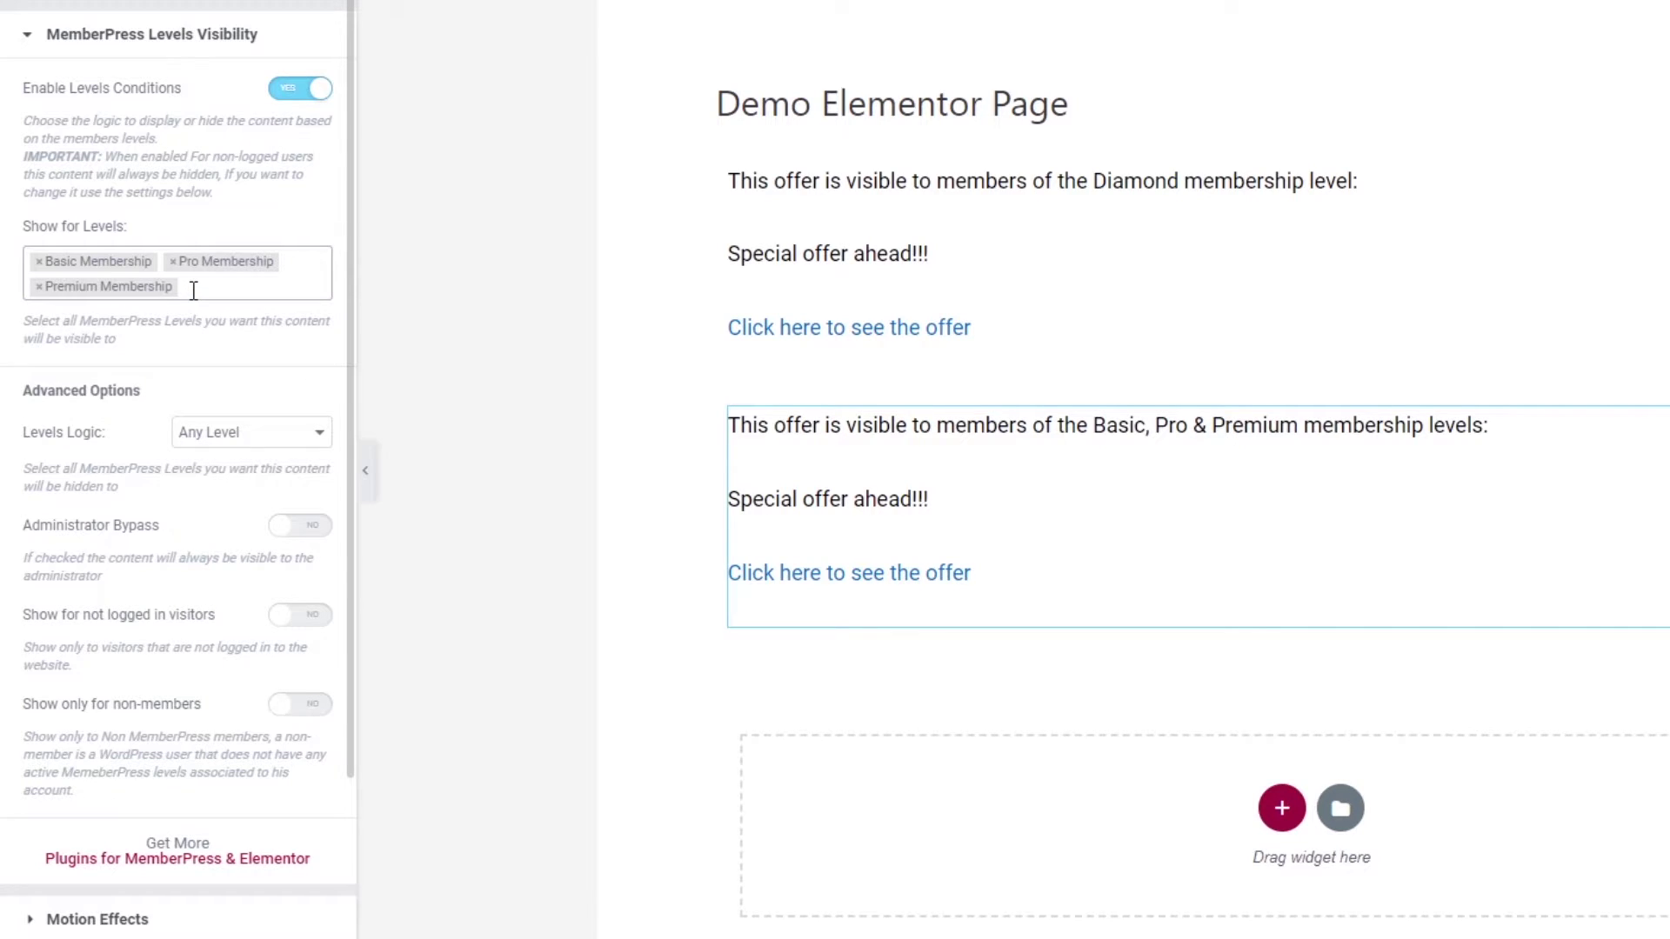
click(39, 287)
click(40, 261)
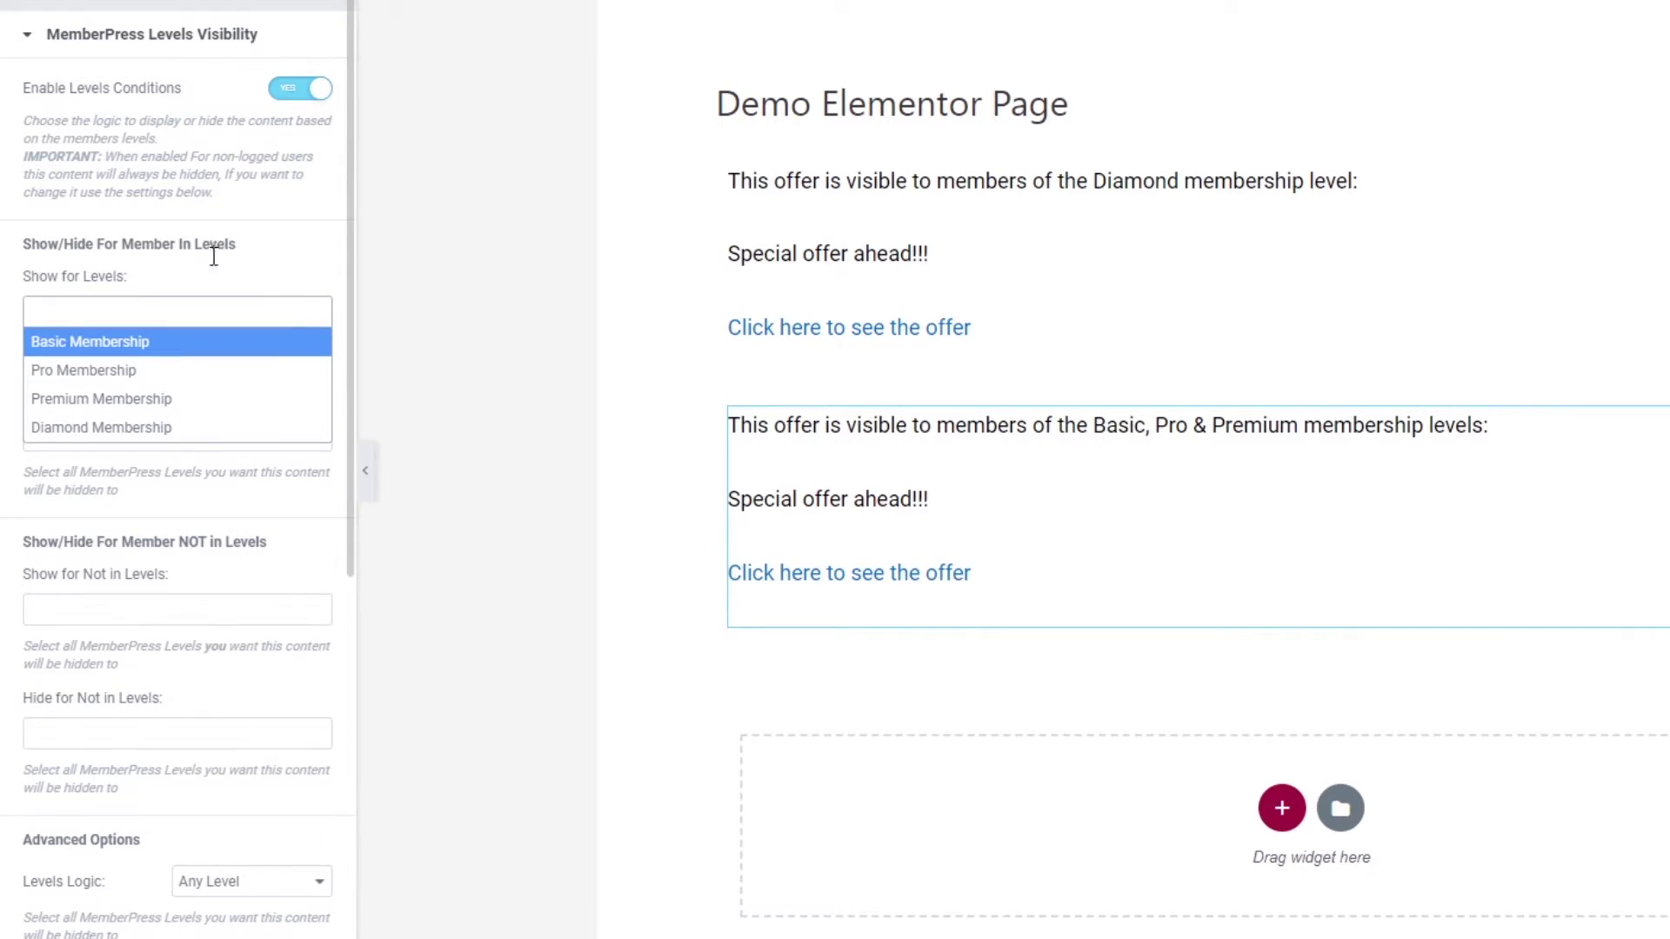
click(220, 275)
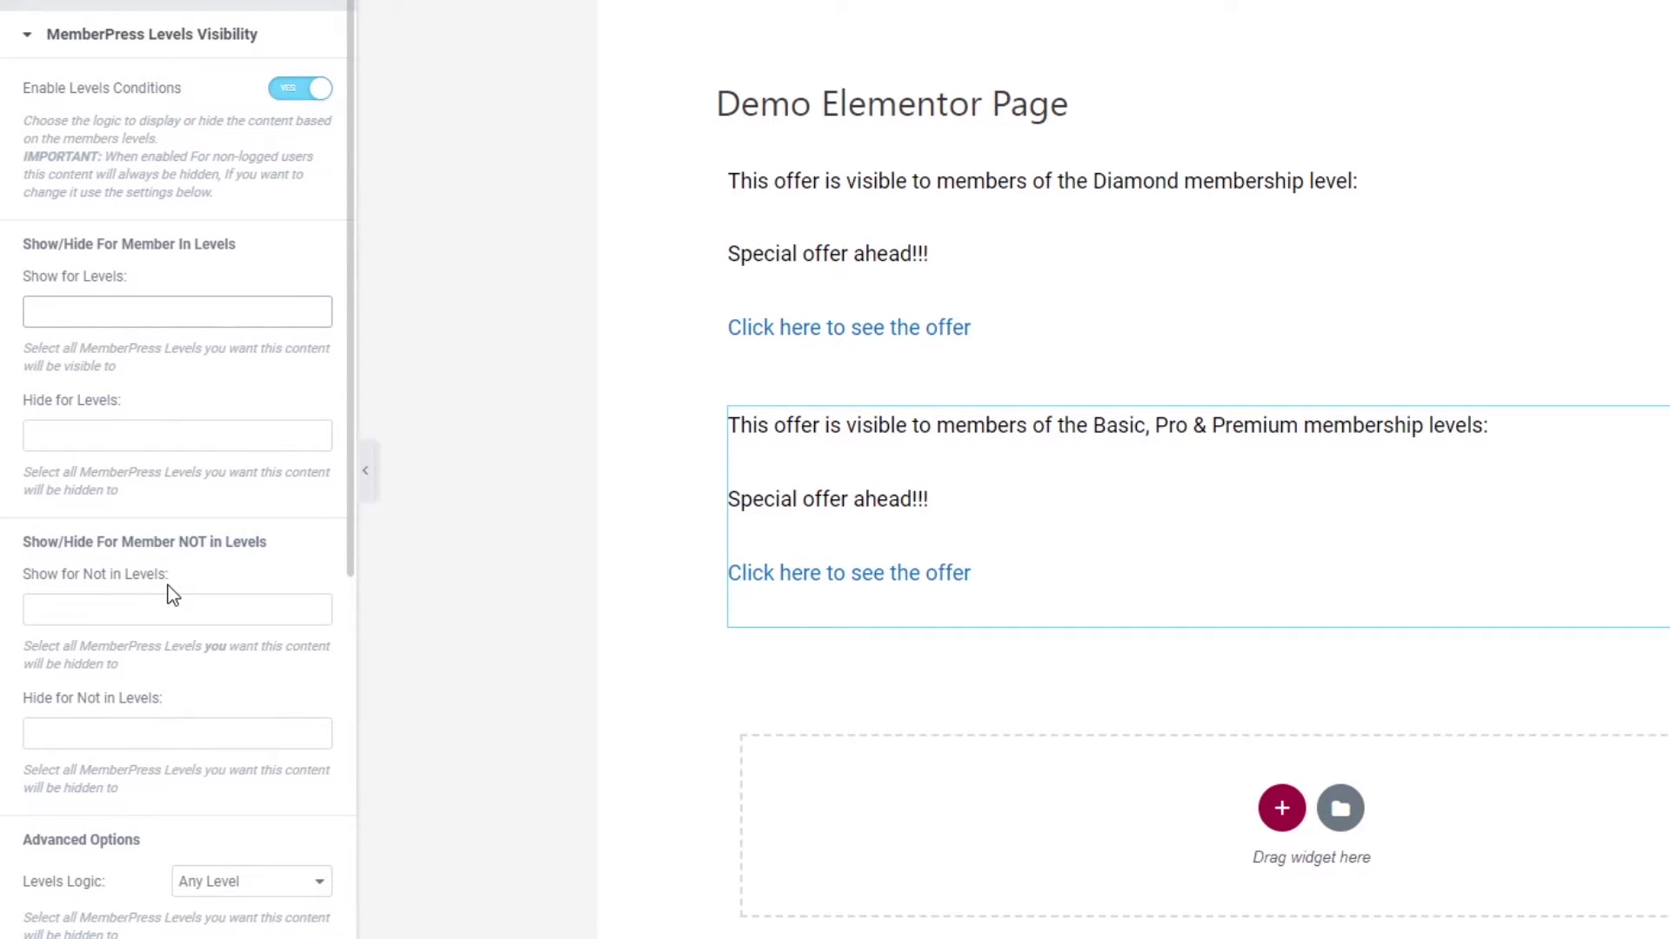
click(154, 611)
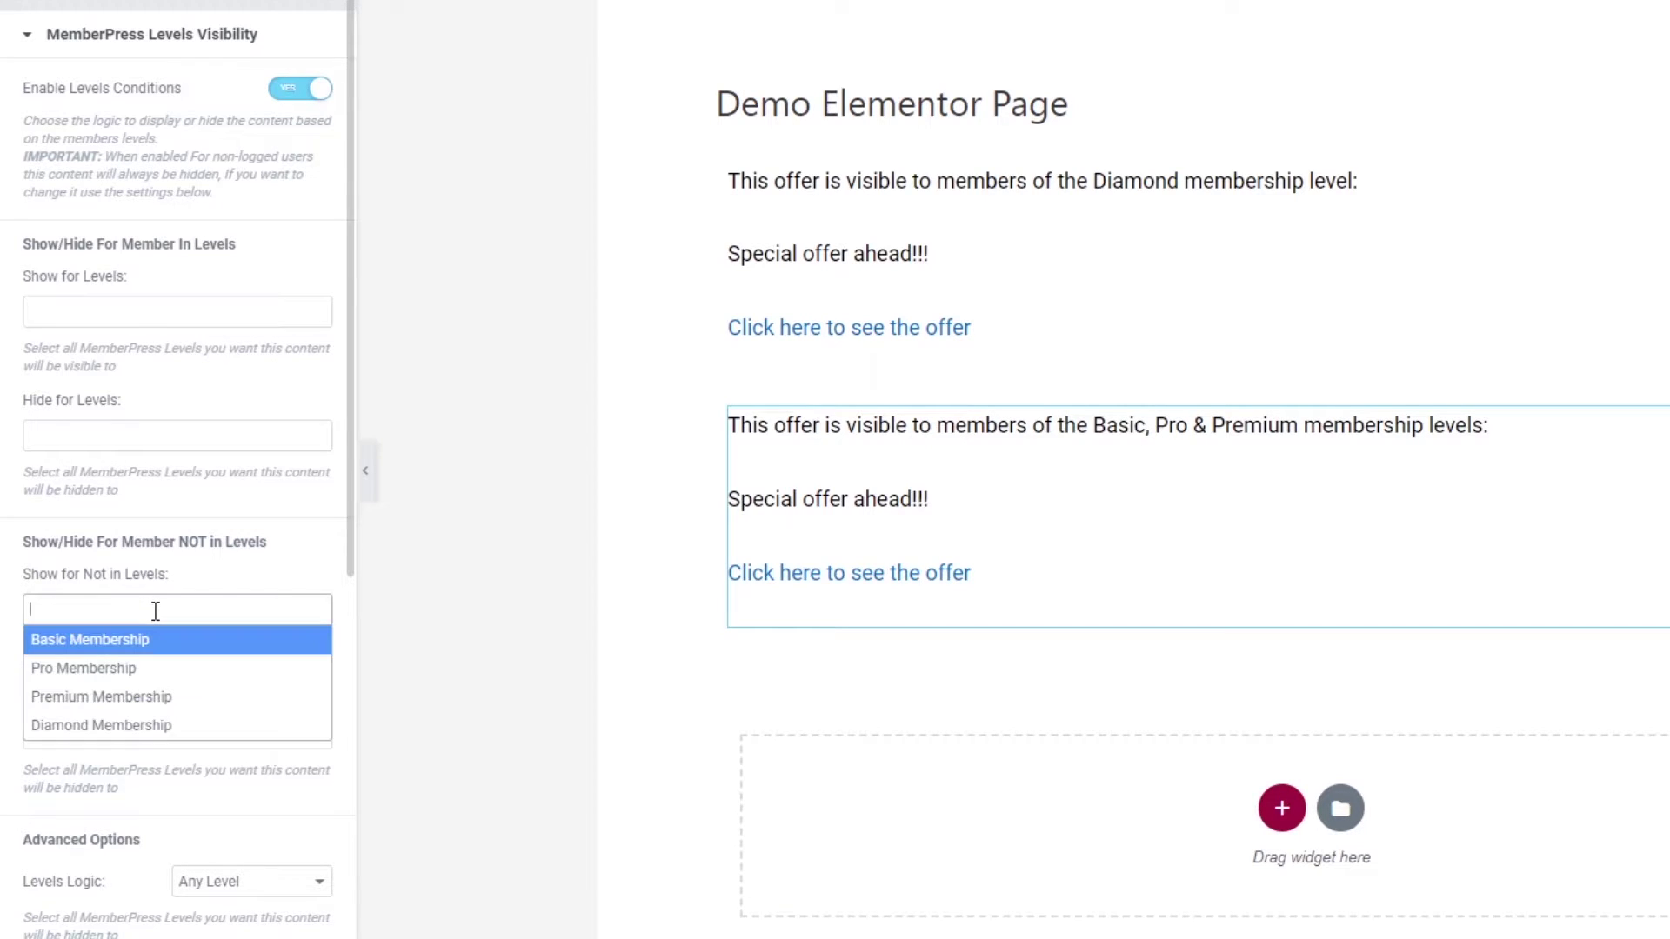
click(96, 726)
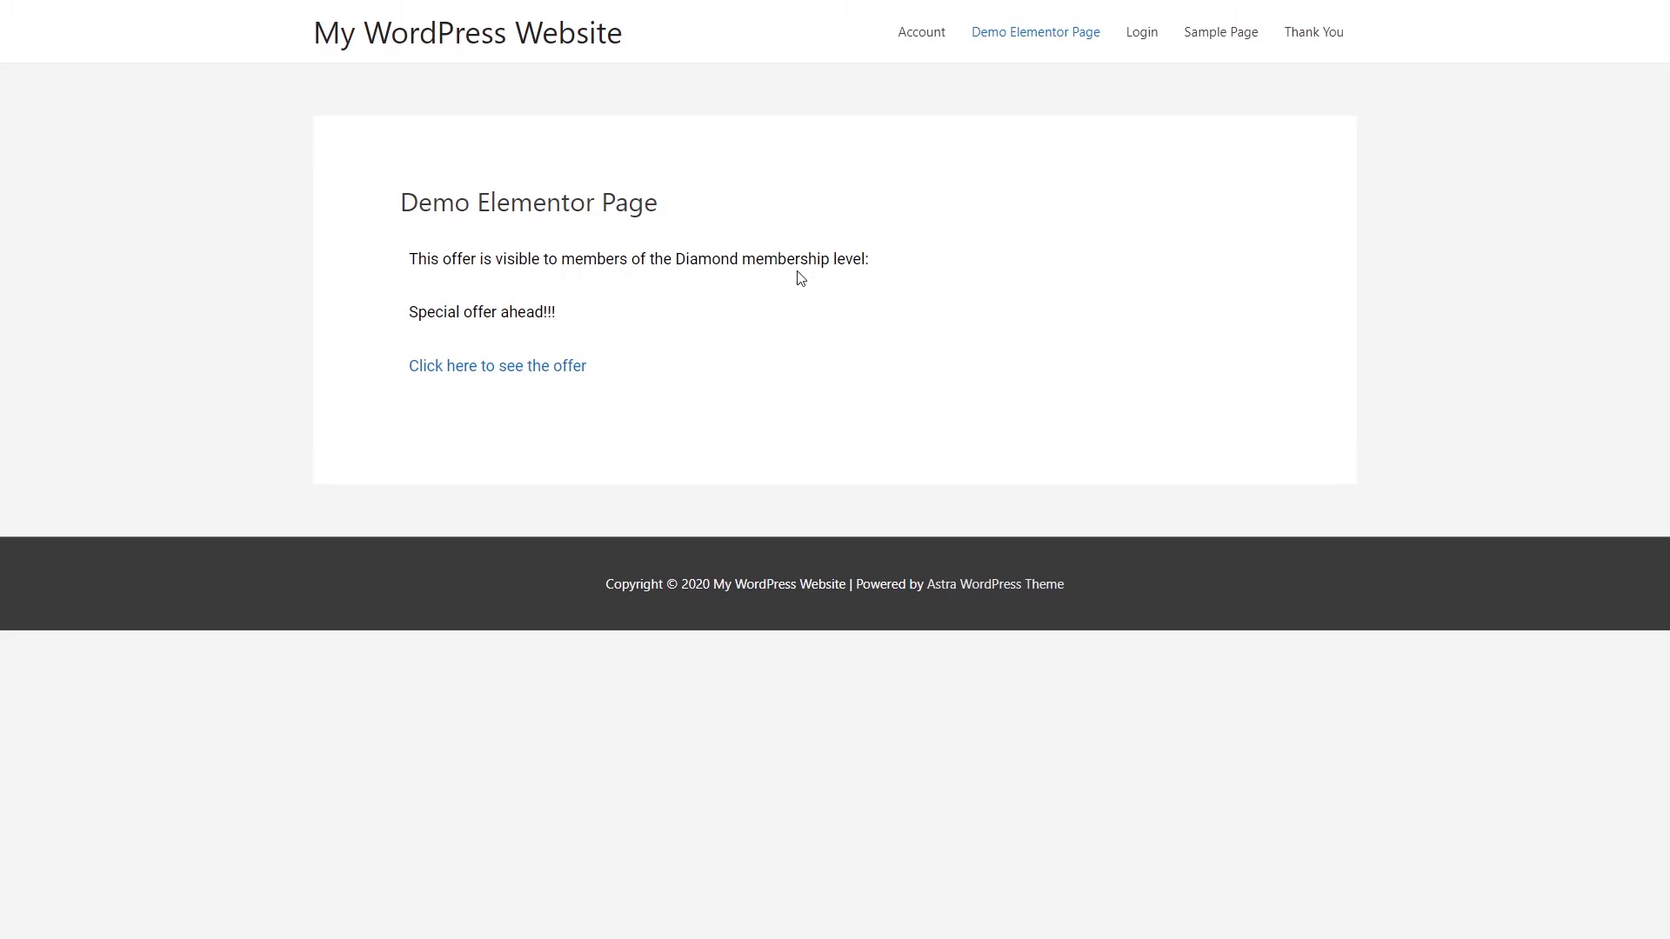
- Confirm that Account > Subscriptions lists an active lifetime Diamond Membership
click(922, 35)
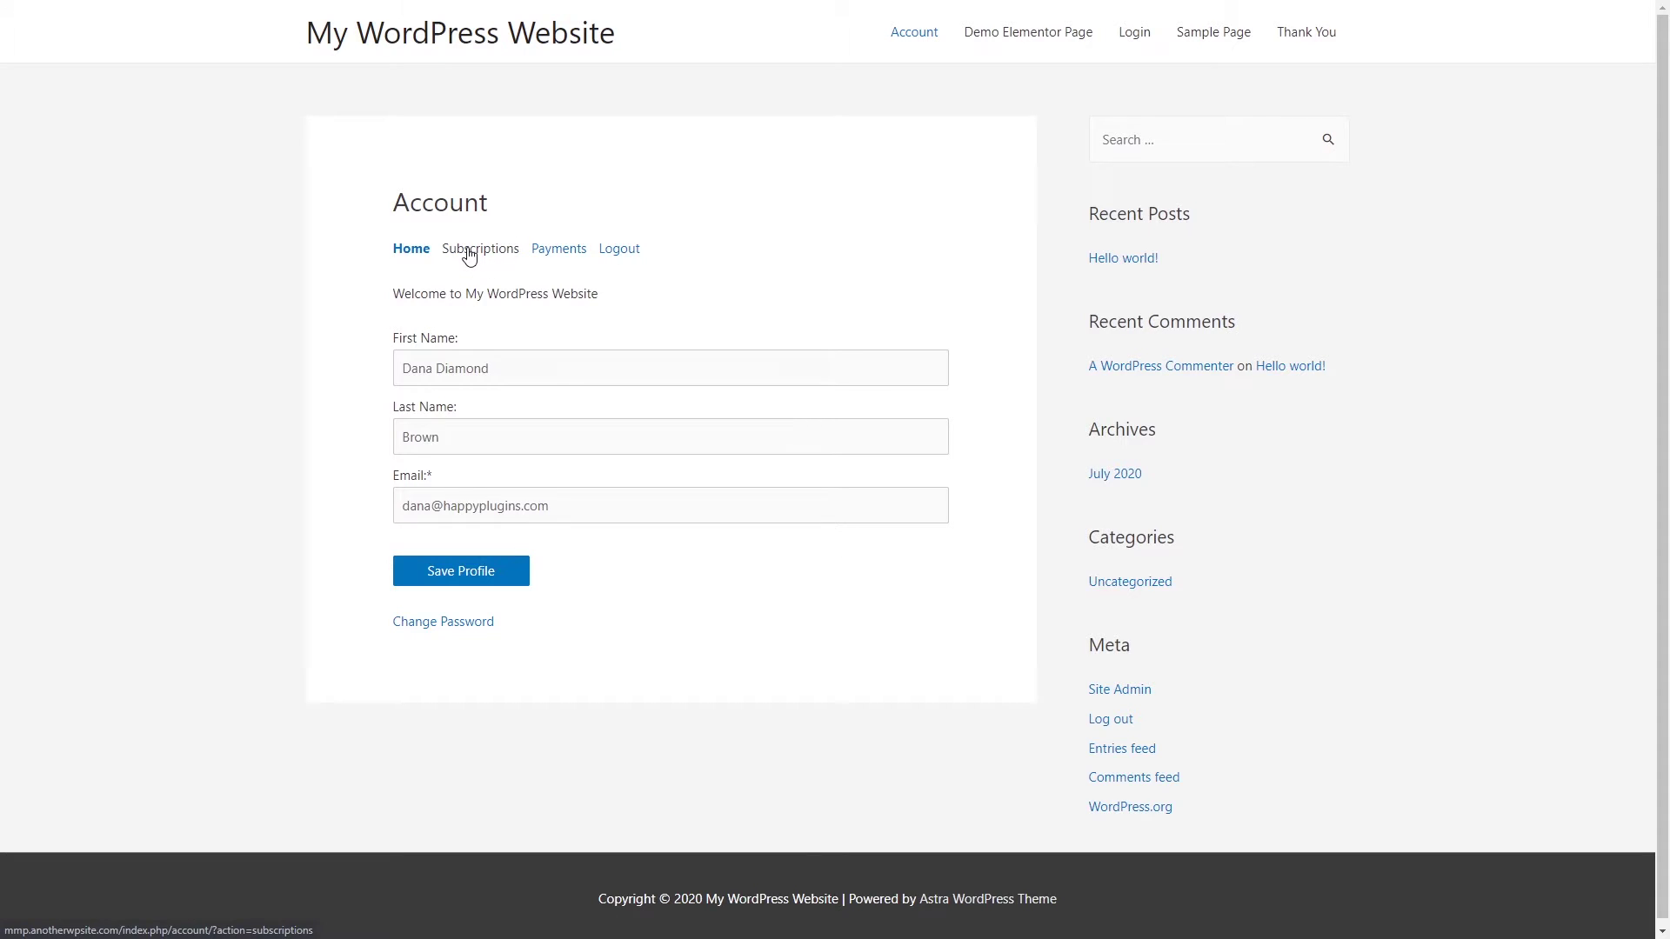
click(470, 252)
drag(399, 329, 535, 335)
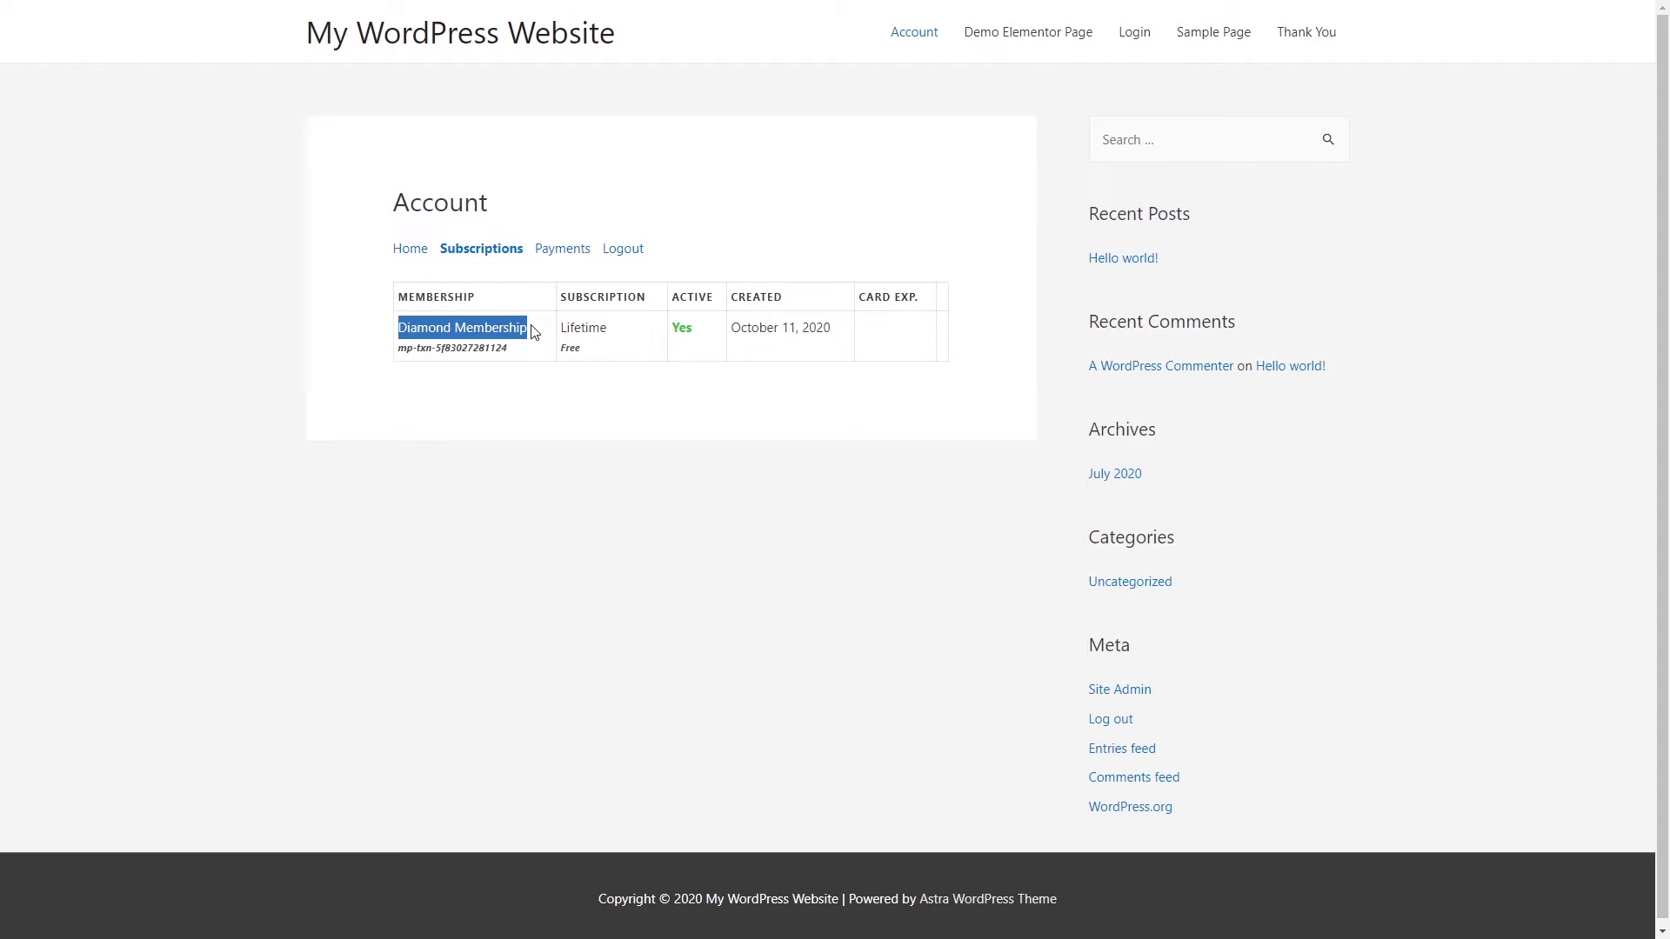
click(535, 335)
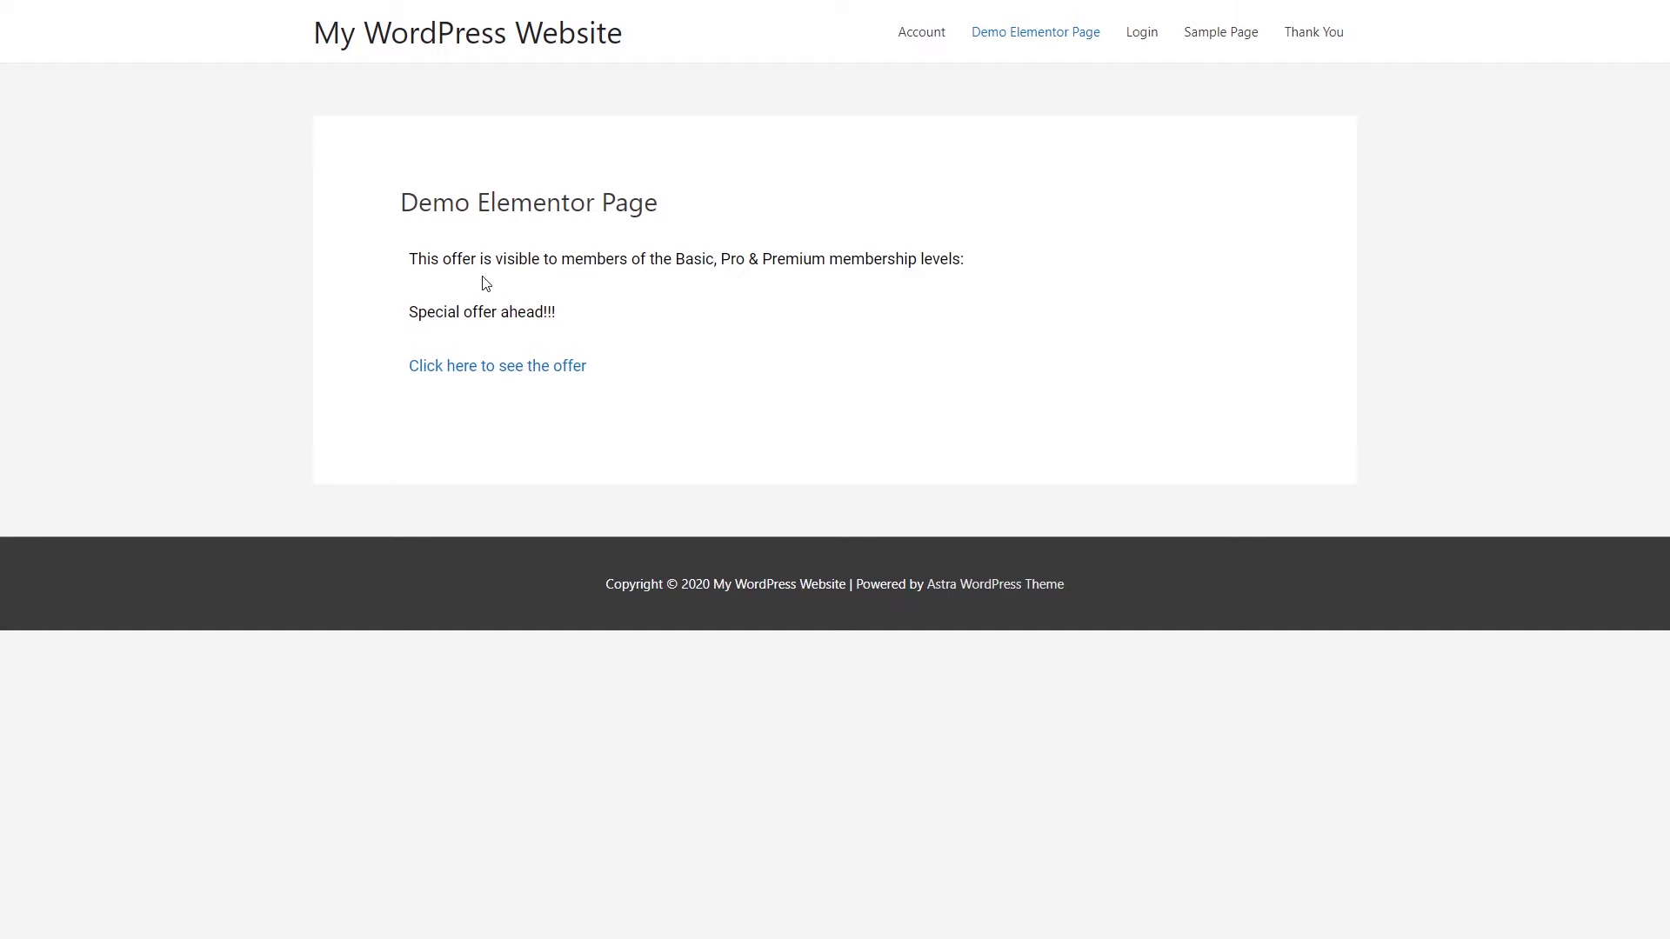
- Review the offer text shown on the page, then confirm Account > Subscriptions lists Basic Membership
drag(412, 257, 575, 326)
click(577, 326)
click(910, 41)
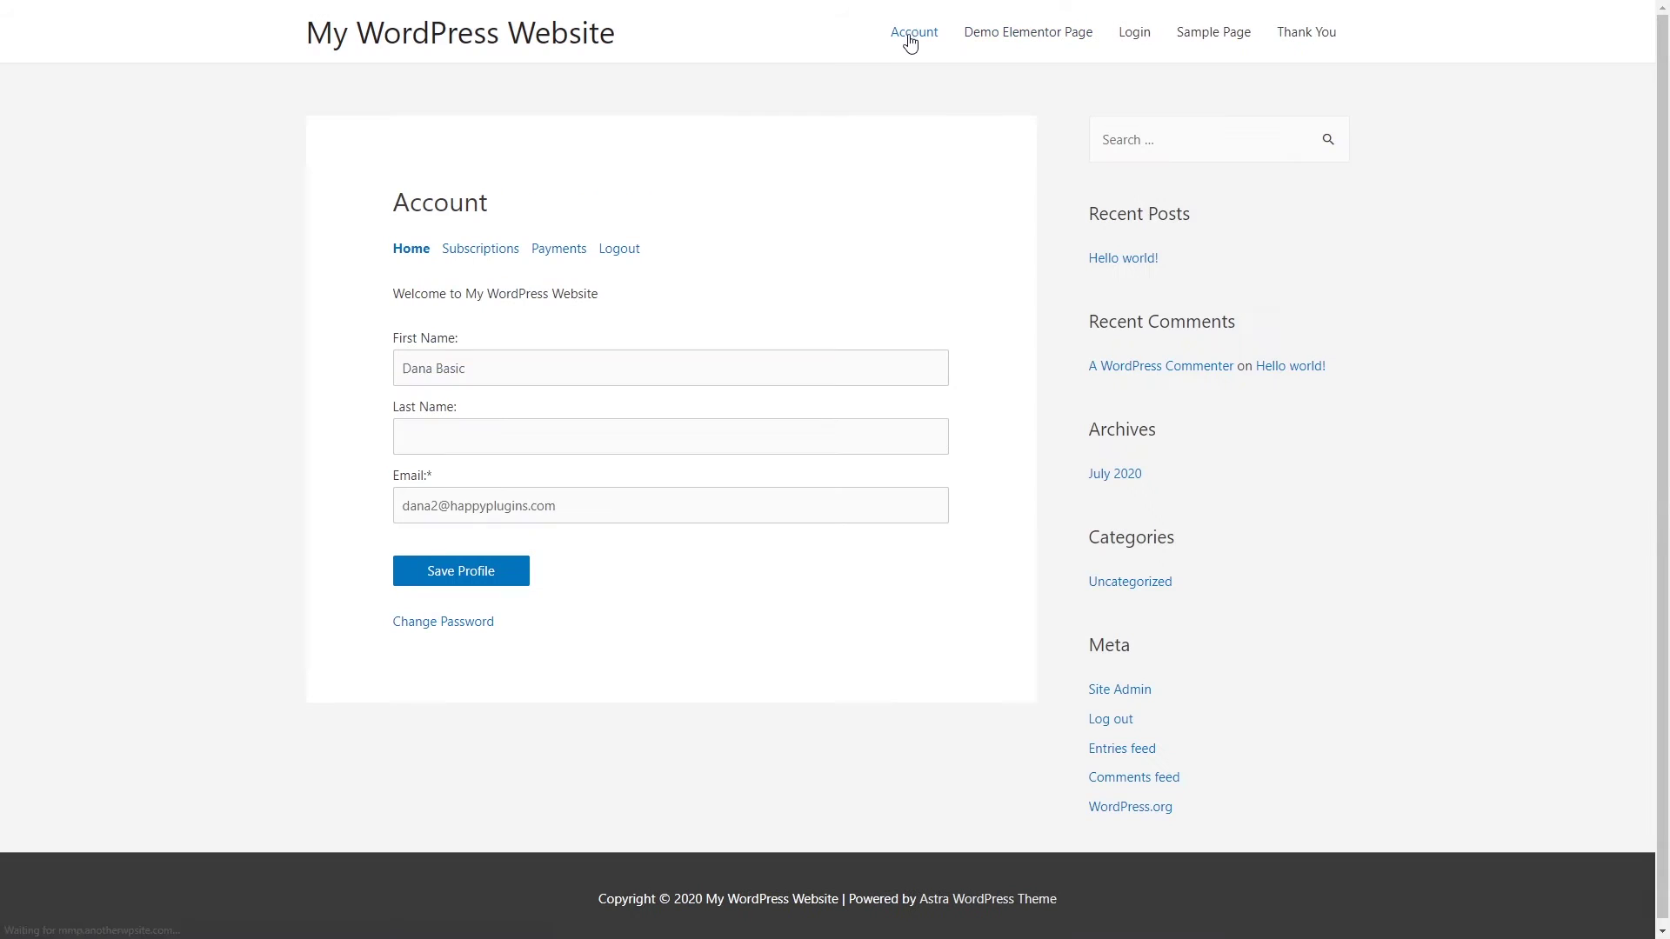
click(472, 255)
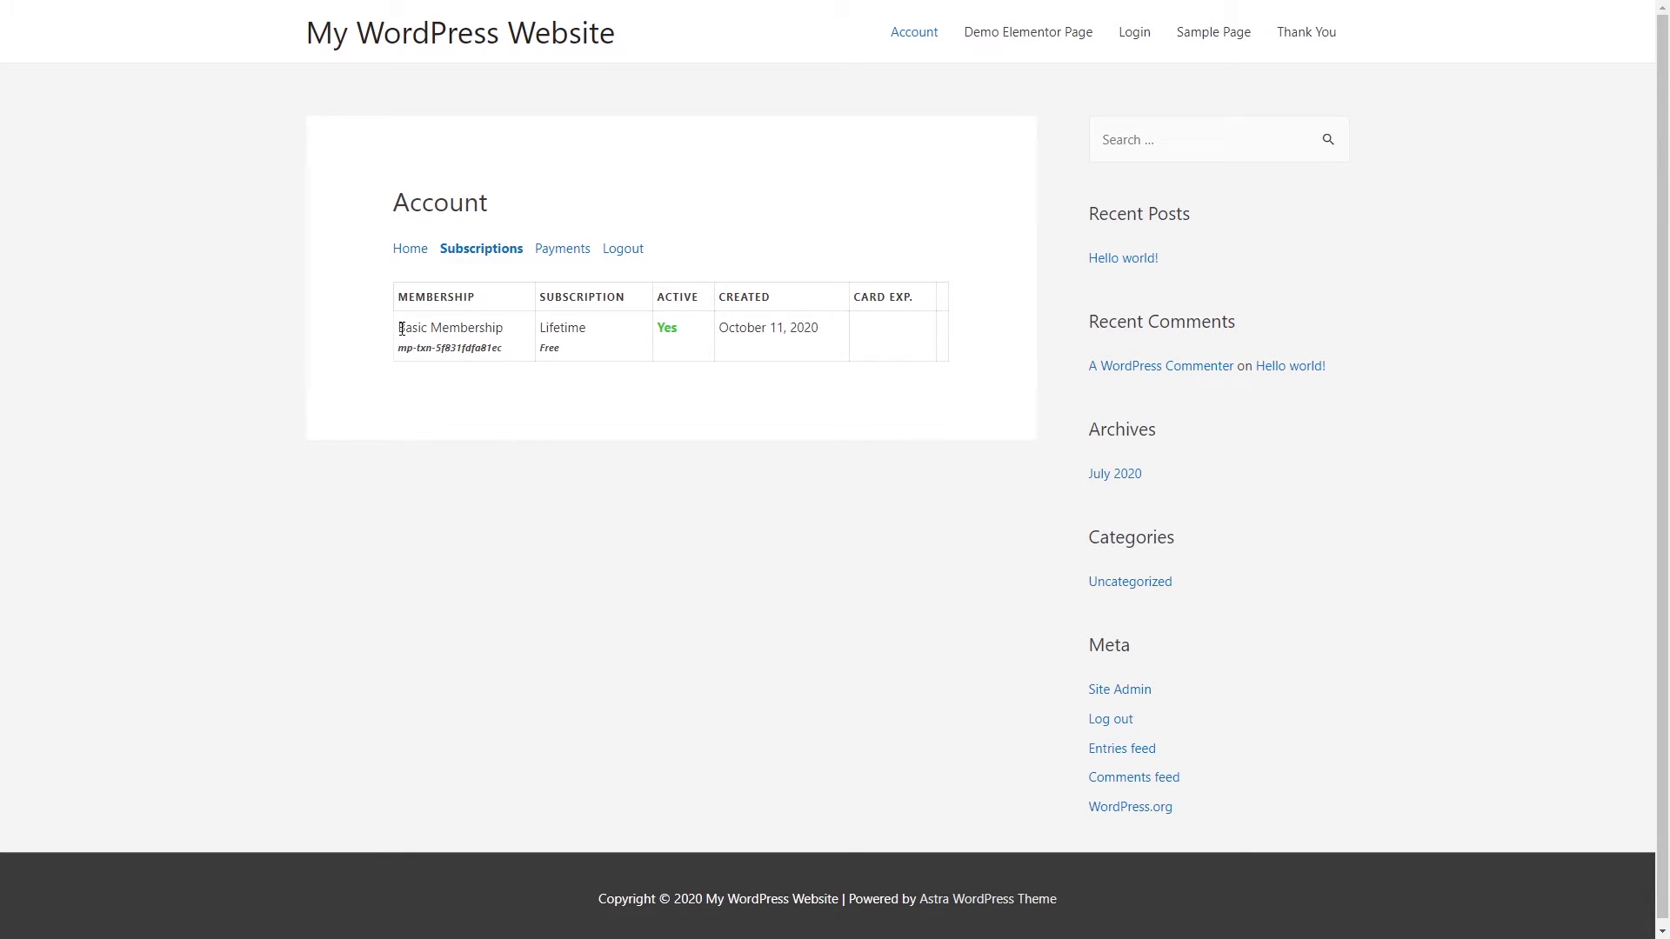
drag(400, 335, 512, 330)
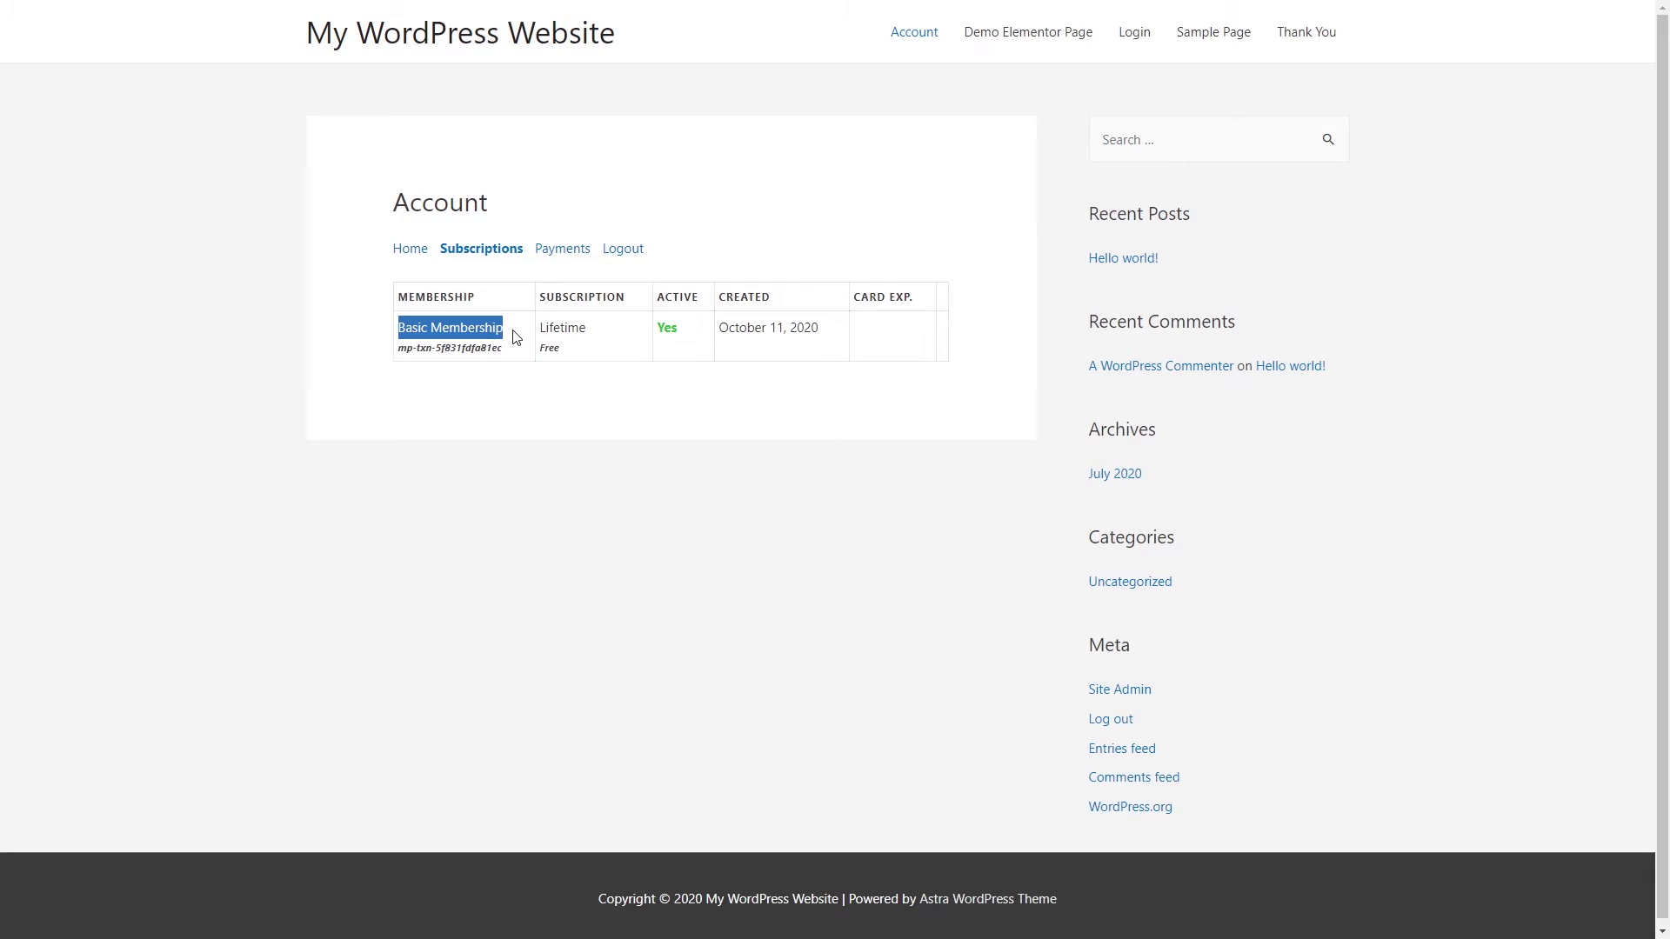
click(513, 330)
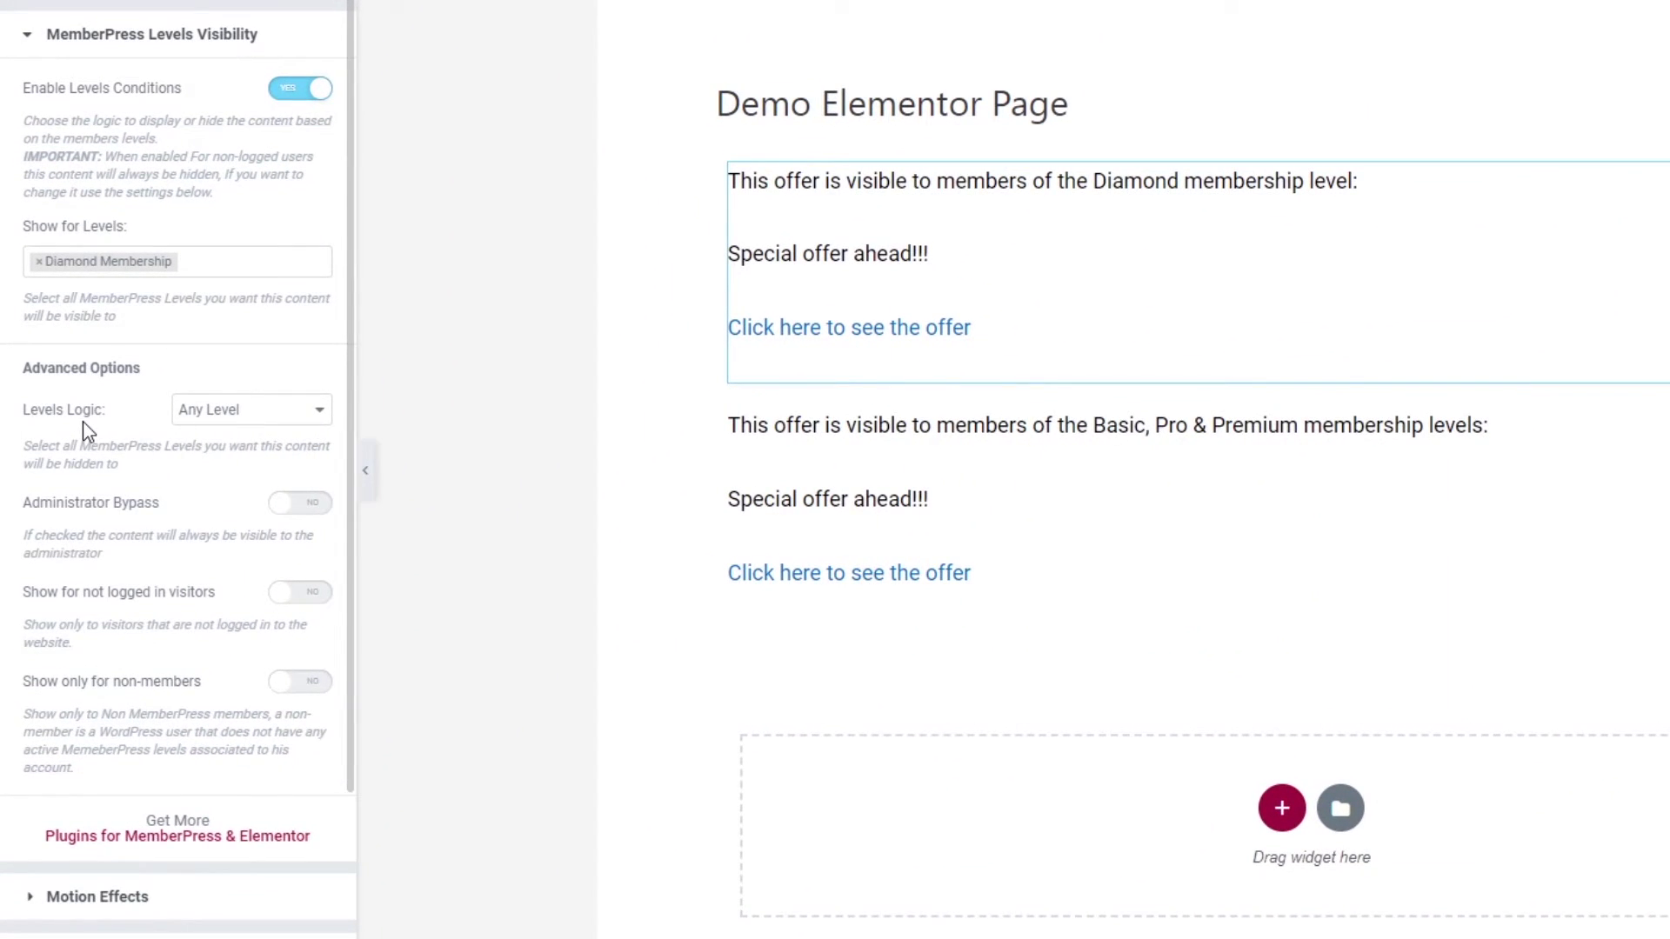
- Keep Levels Logic at Any Level and add Premium Membership to the Diamond offer's Show for Levels
click(243, 411)
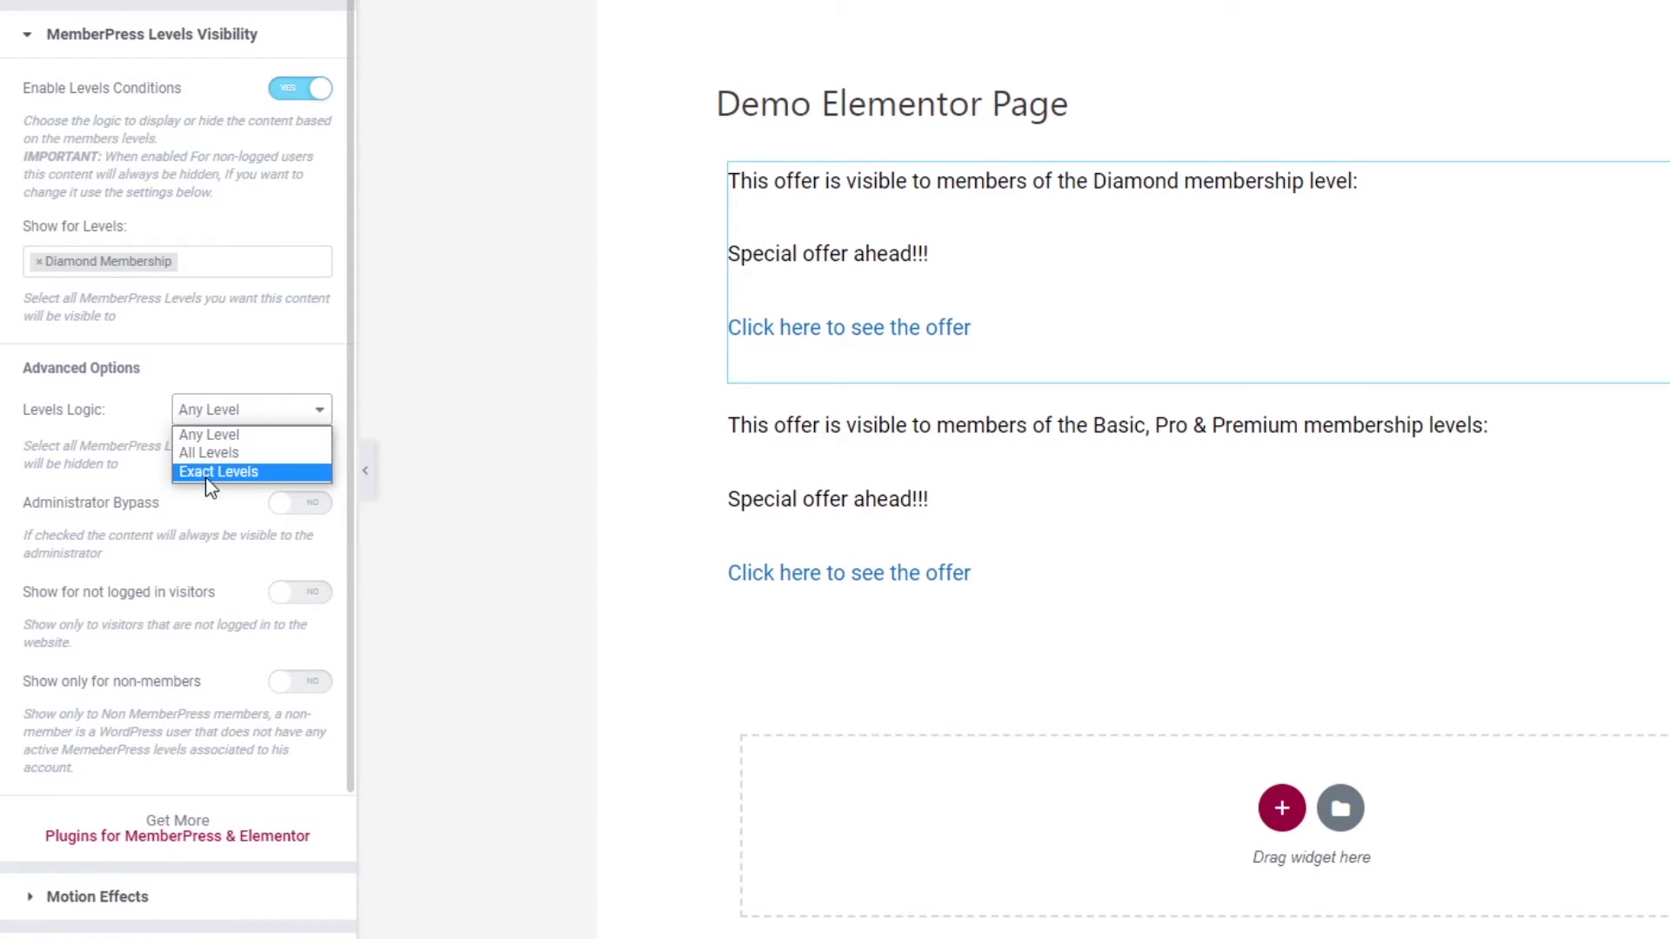
click(235, 436)
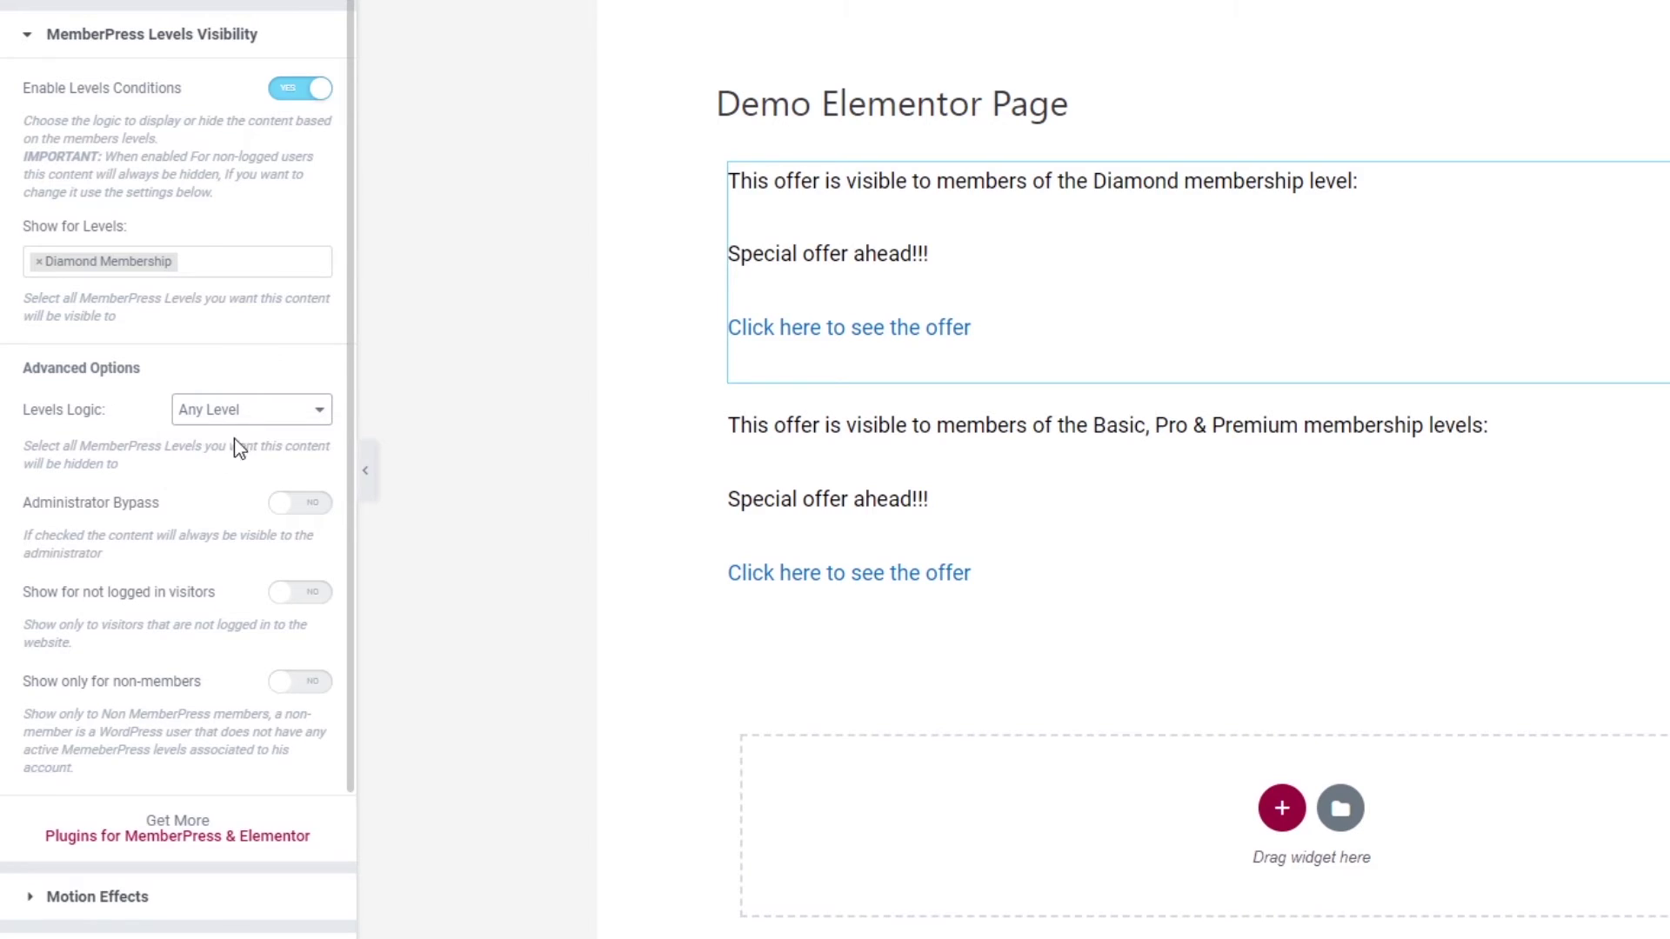
click(246, 258)
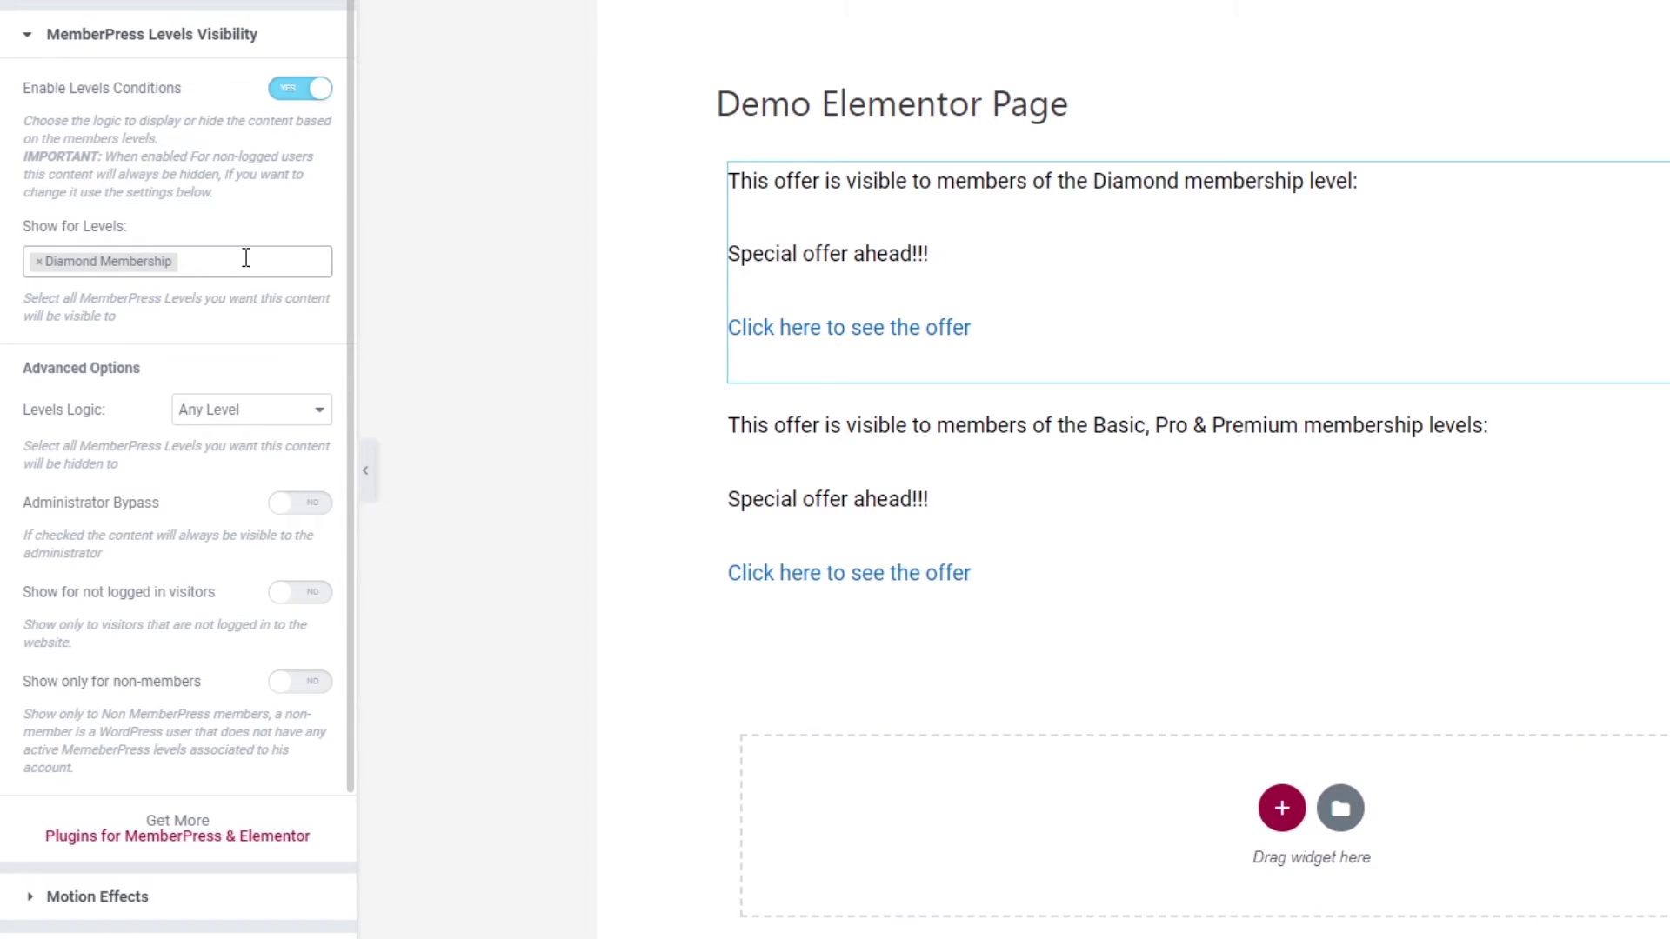
click(246, 258)
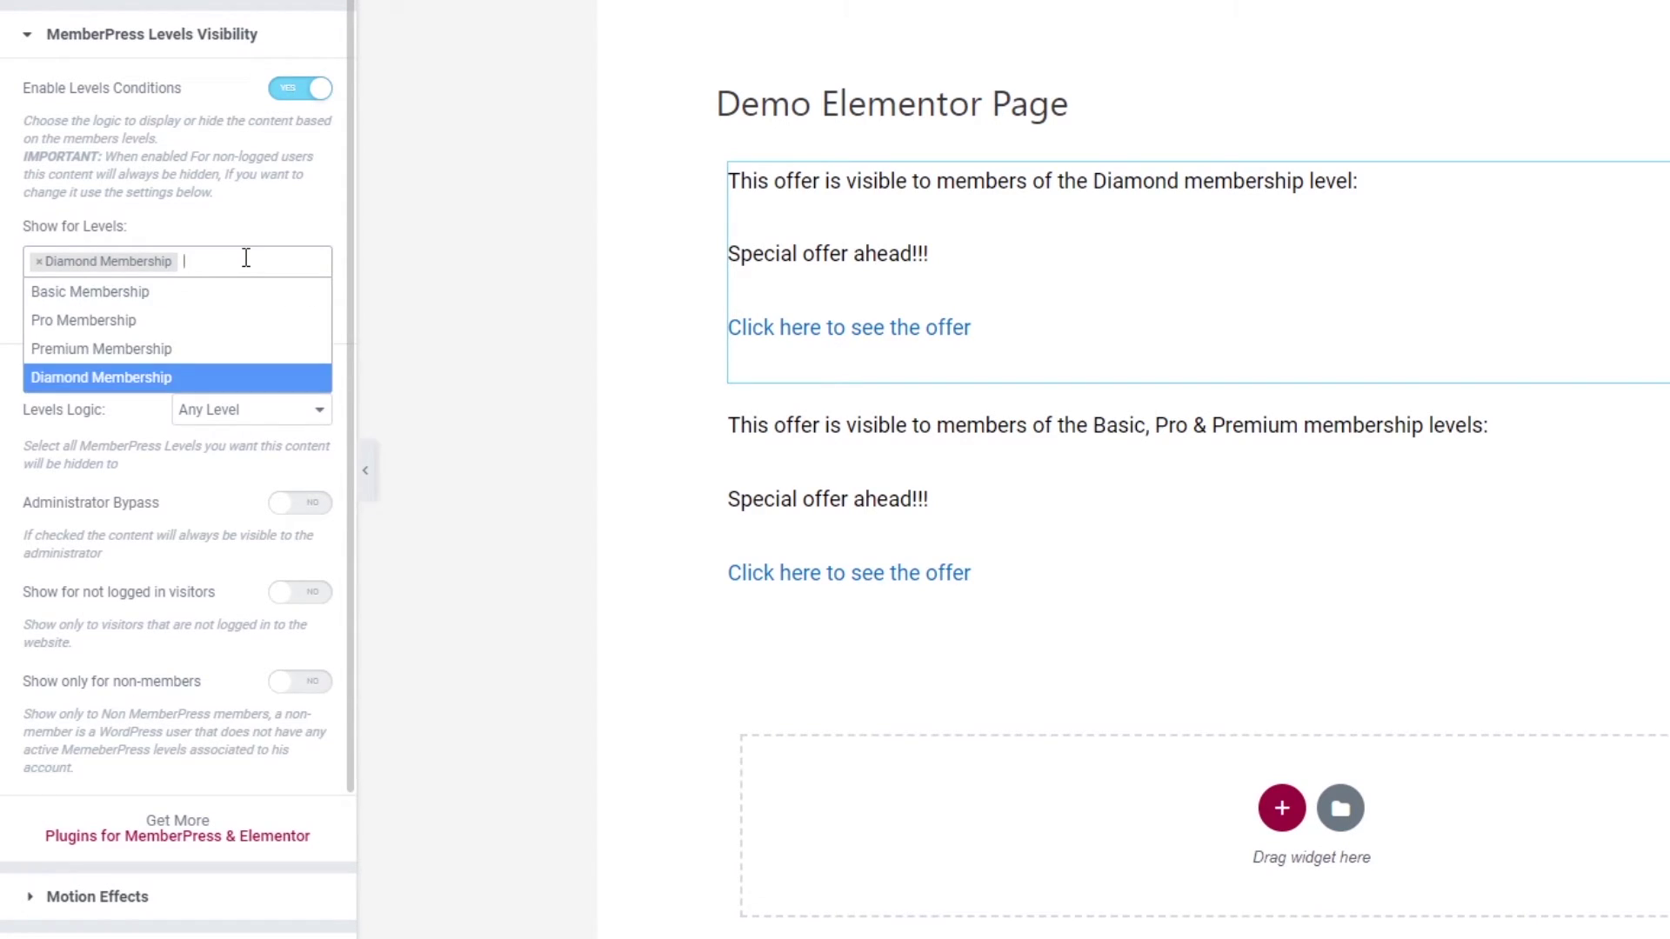
click(109, 348)
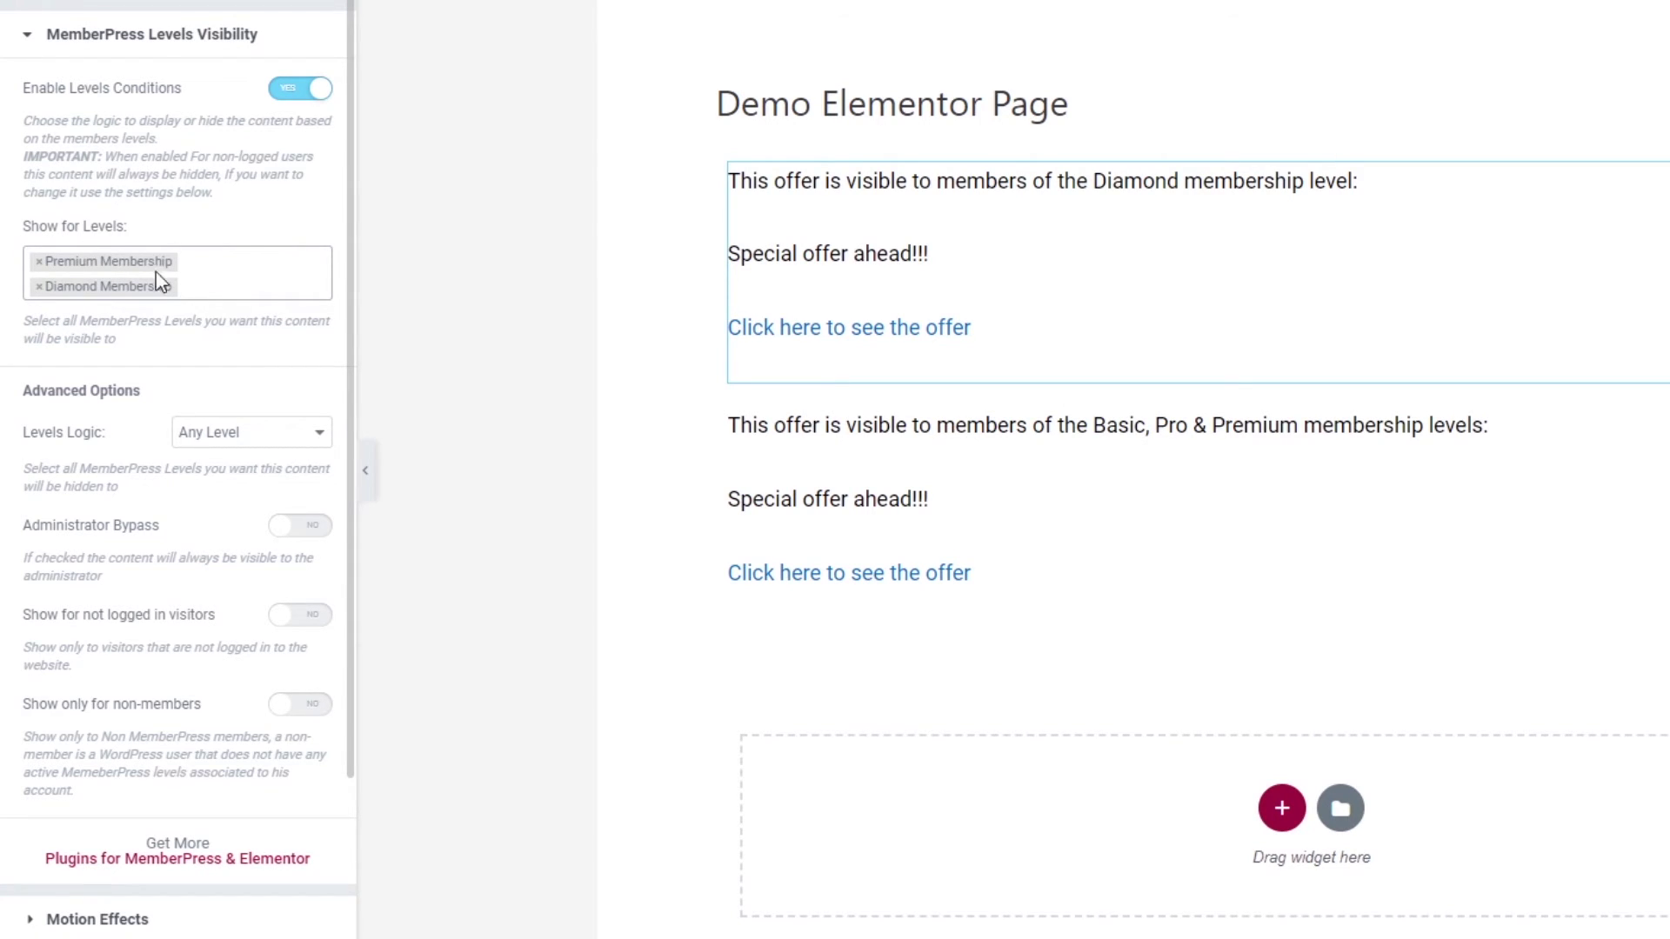
click(300, 439)
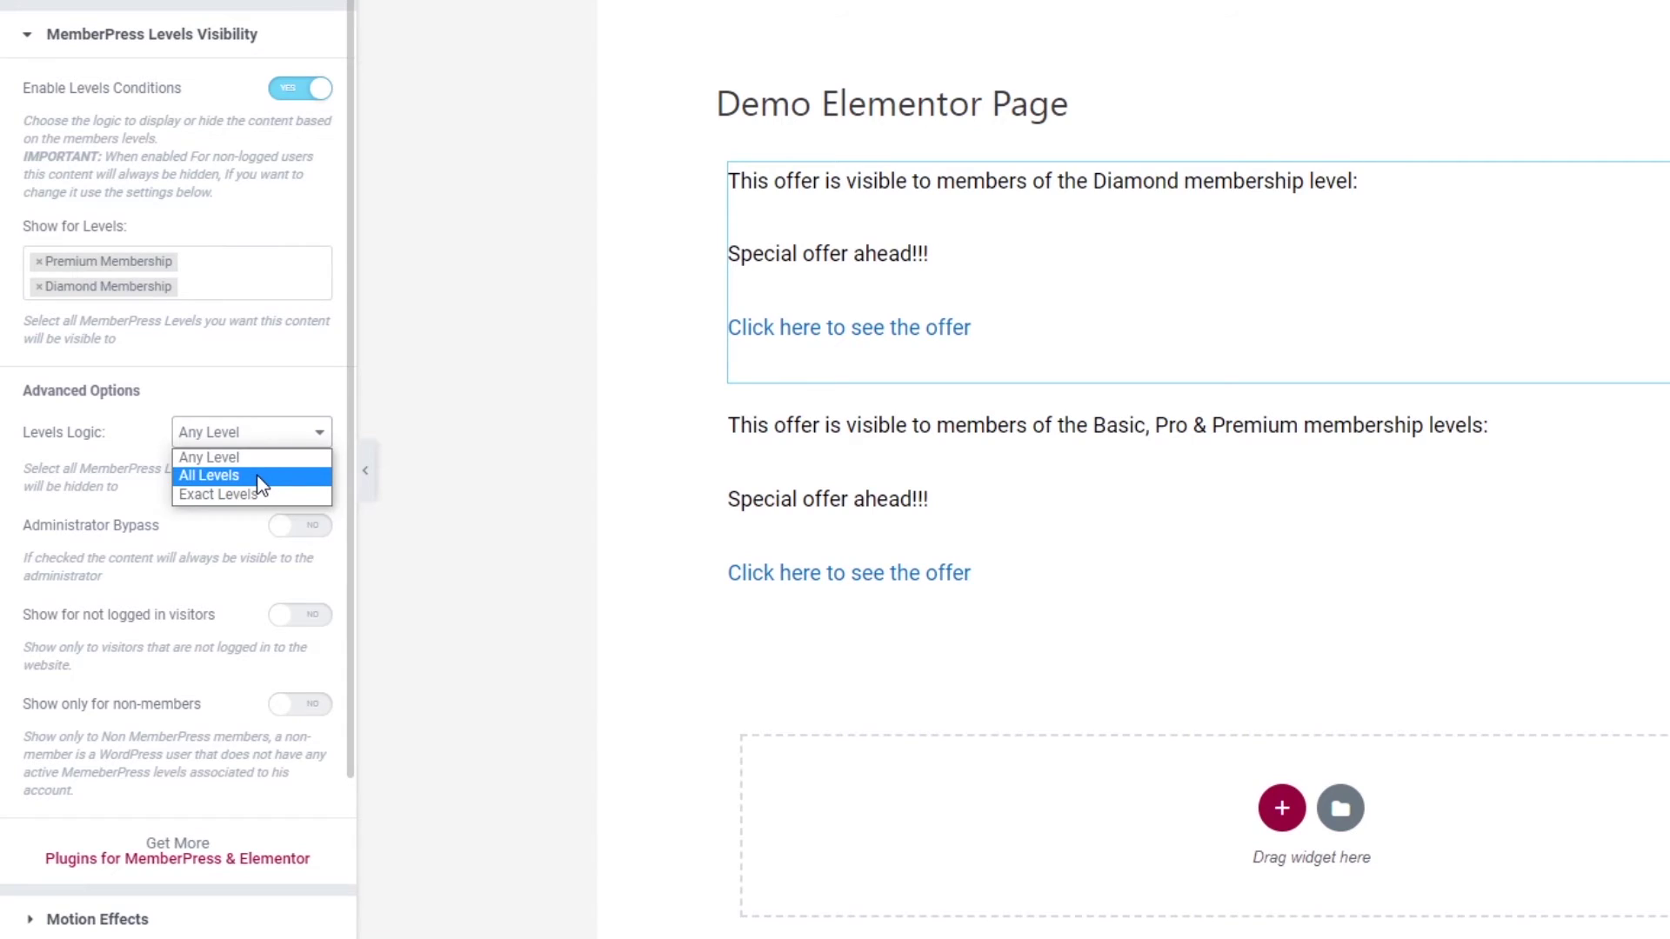
- Set the Diamond offer's Levels Logic to All Levels, then change it to Exact Levels
click(260, 481)
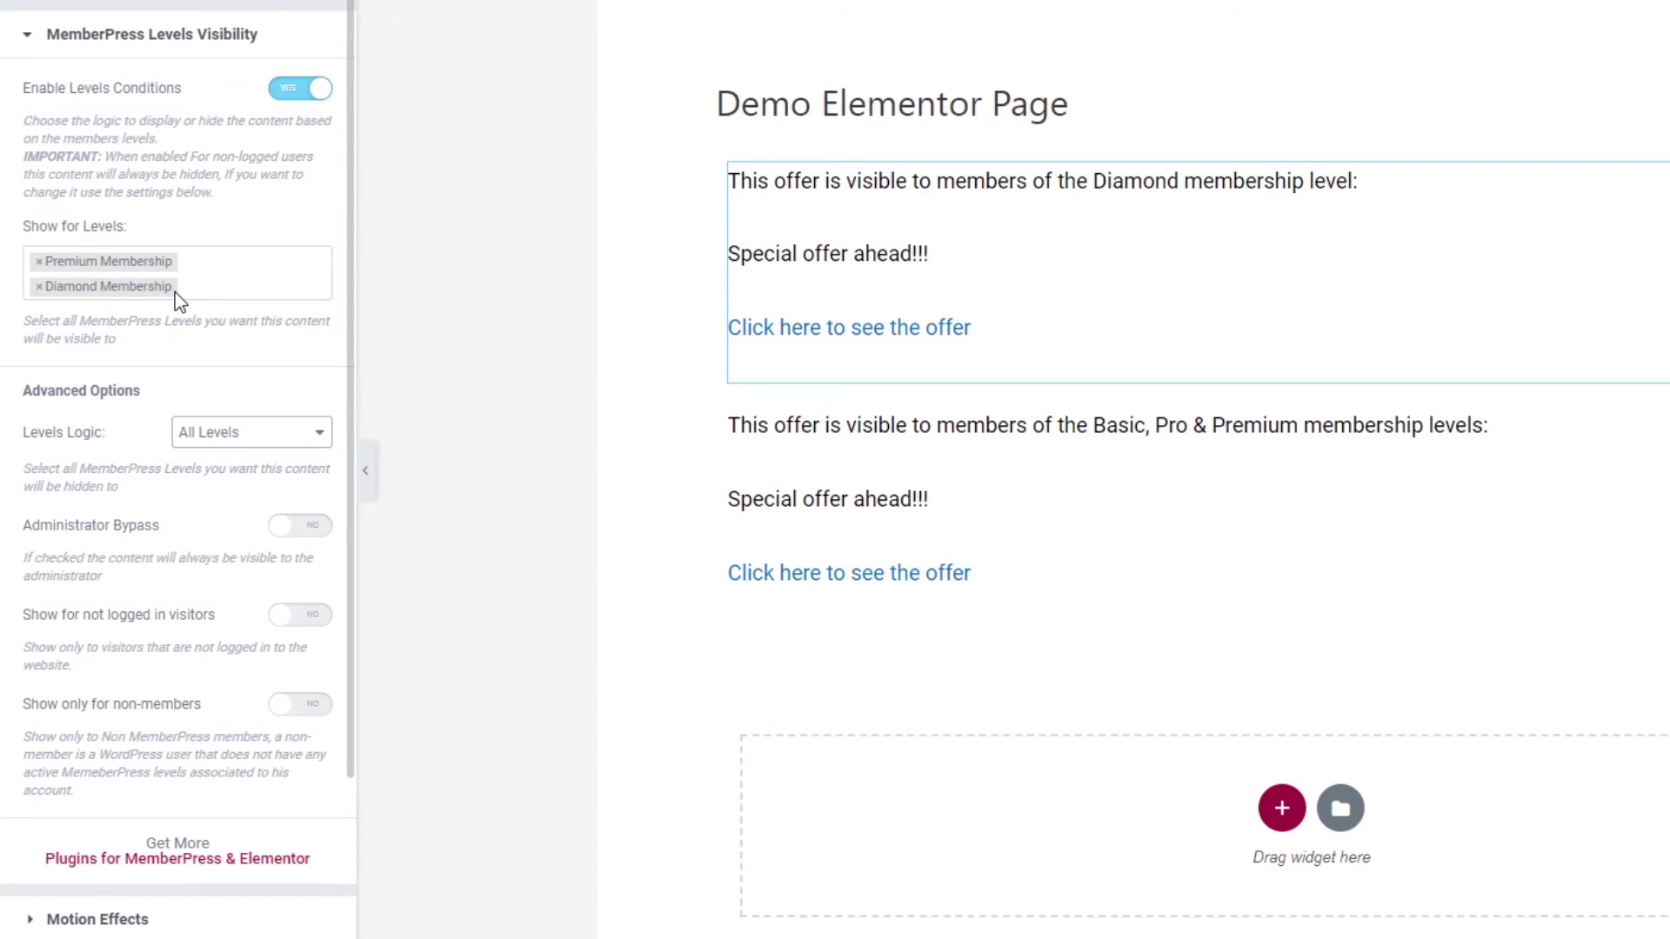
click(260, 437)
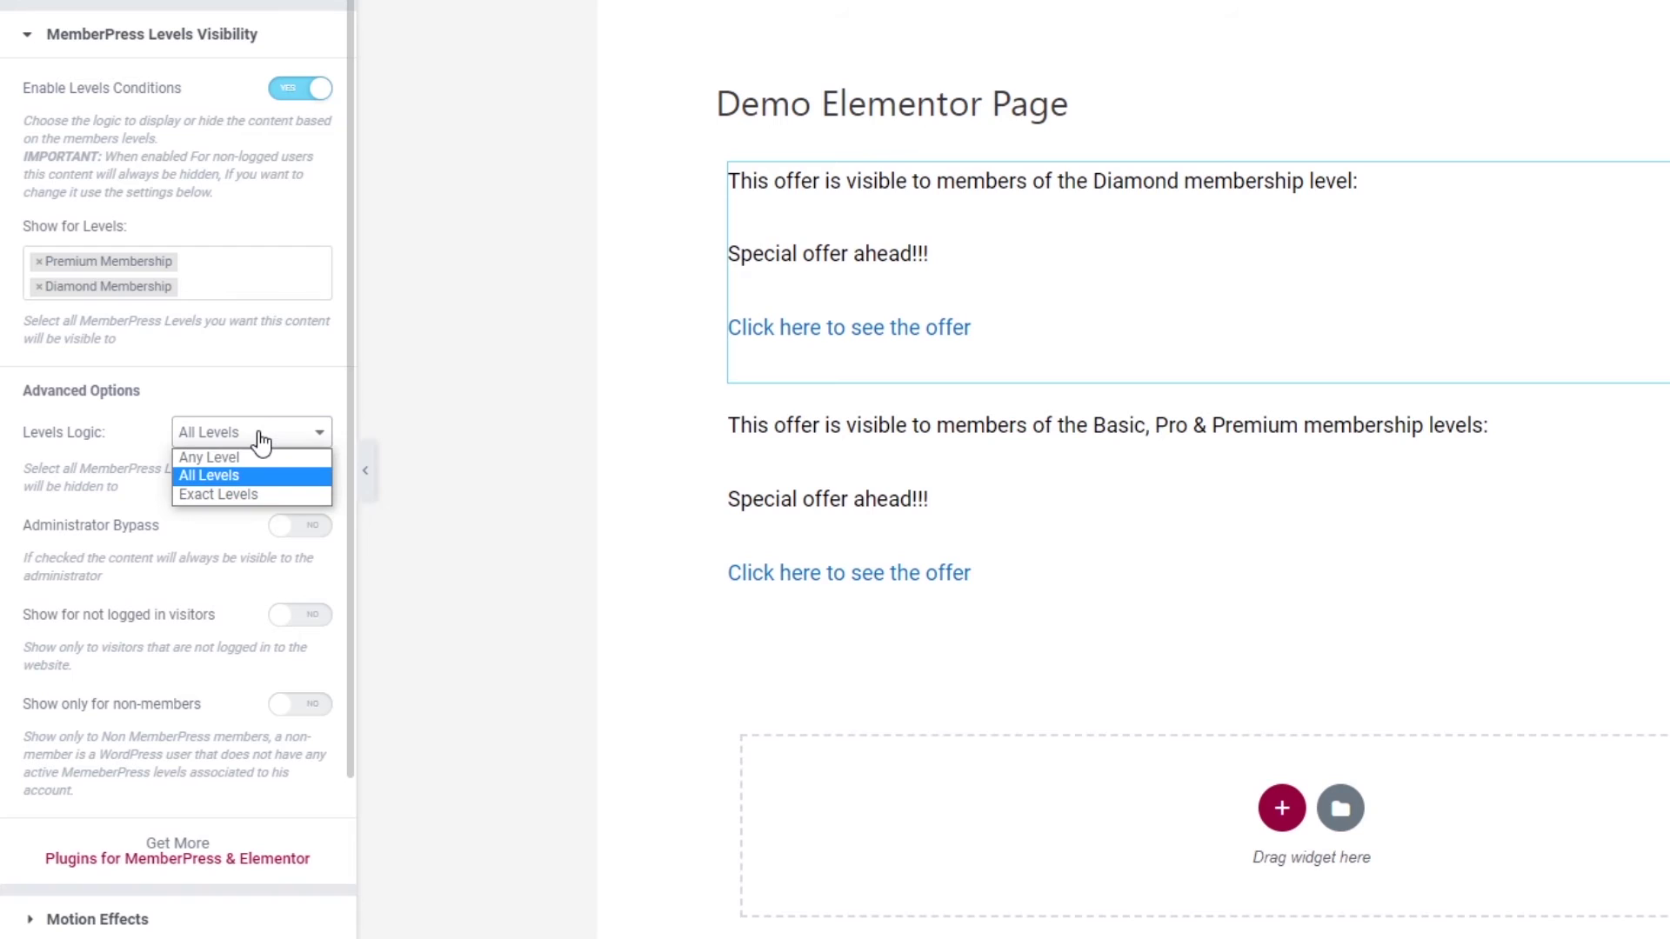
click(219, 507)
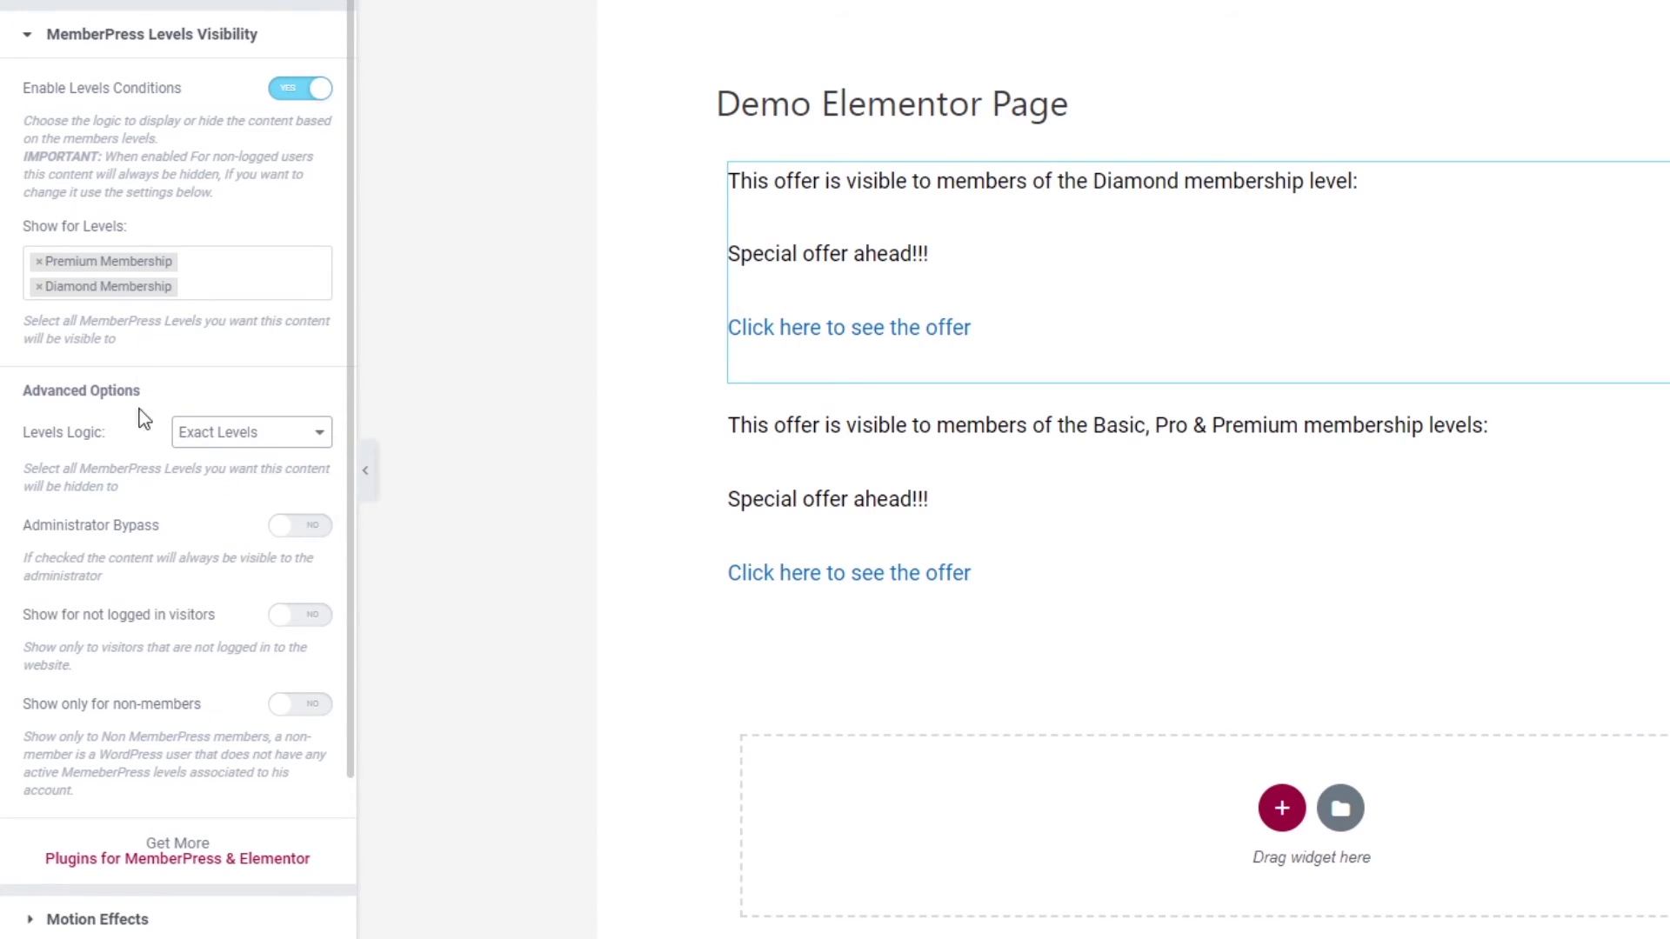